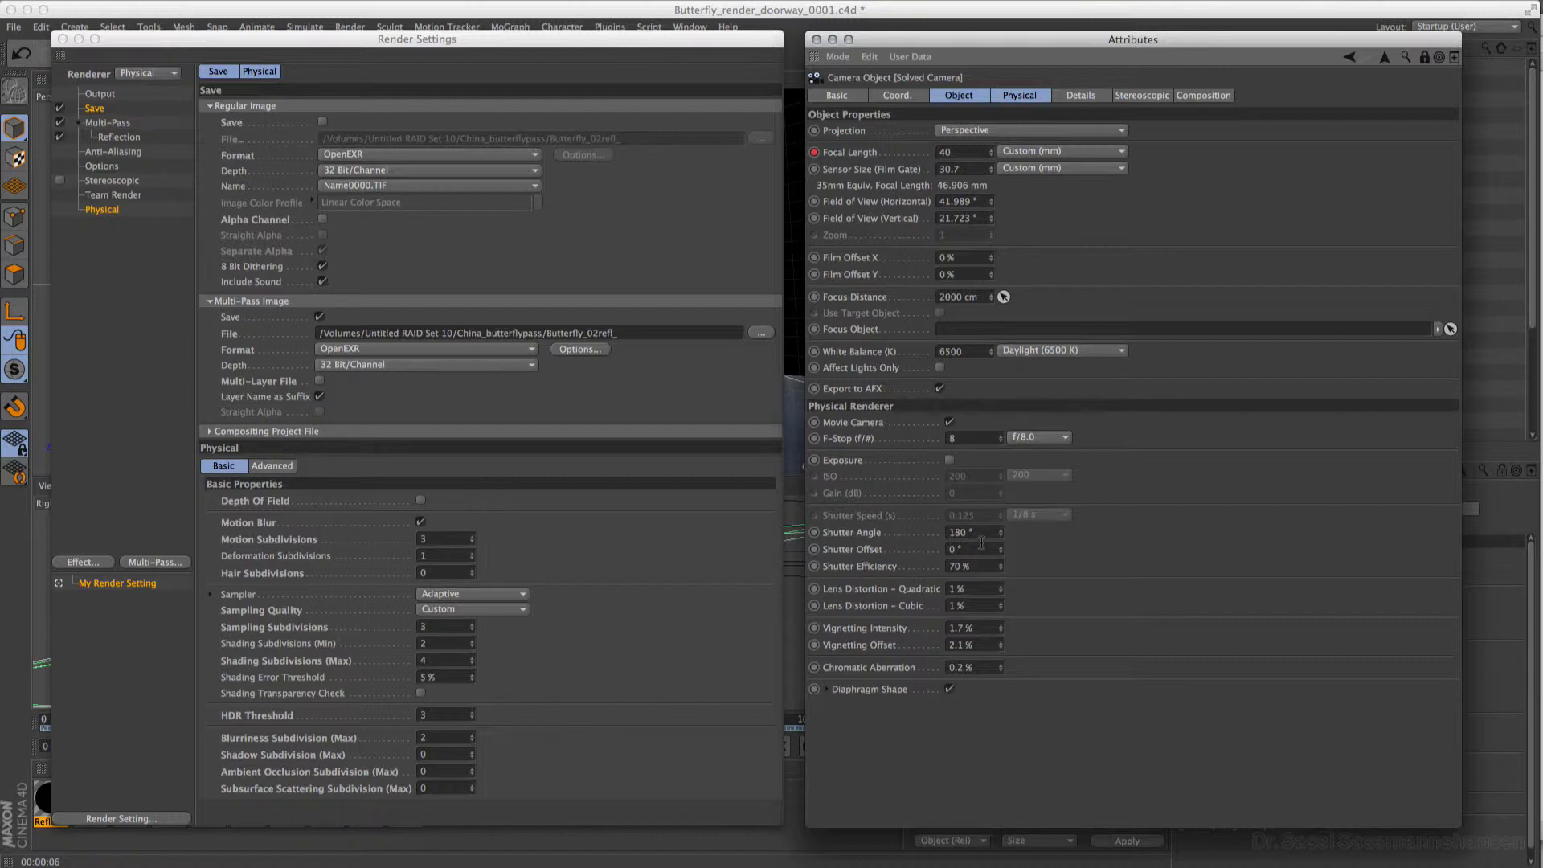
- Select the Cinema 4D camera's Shutter Angle value to confirm it reads 180°
{"action": "left_click_drag", "start_coordinate": [979, 532], "coordinate": [948, 532]}
{"action": "double_click", "coordinate": [958, 534]}
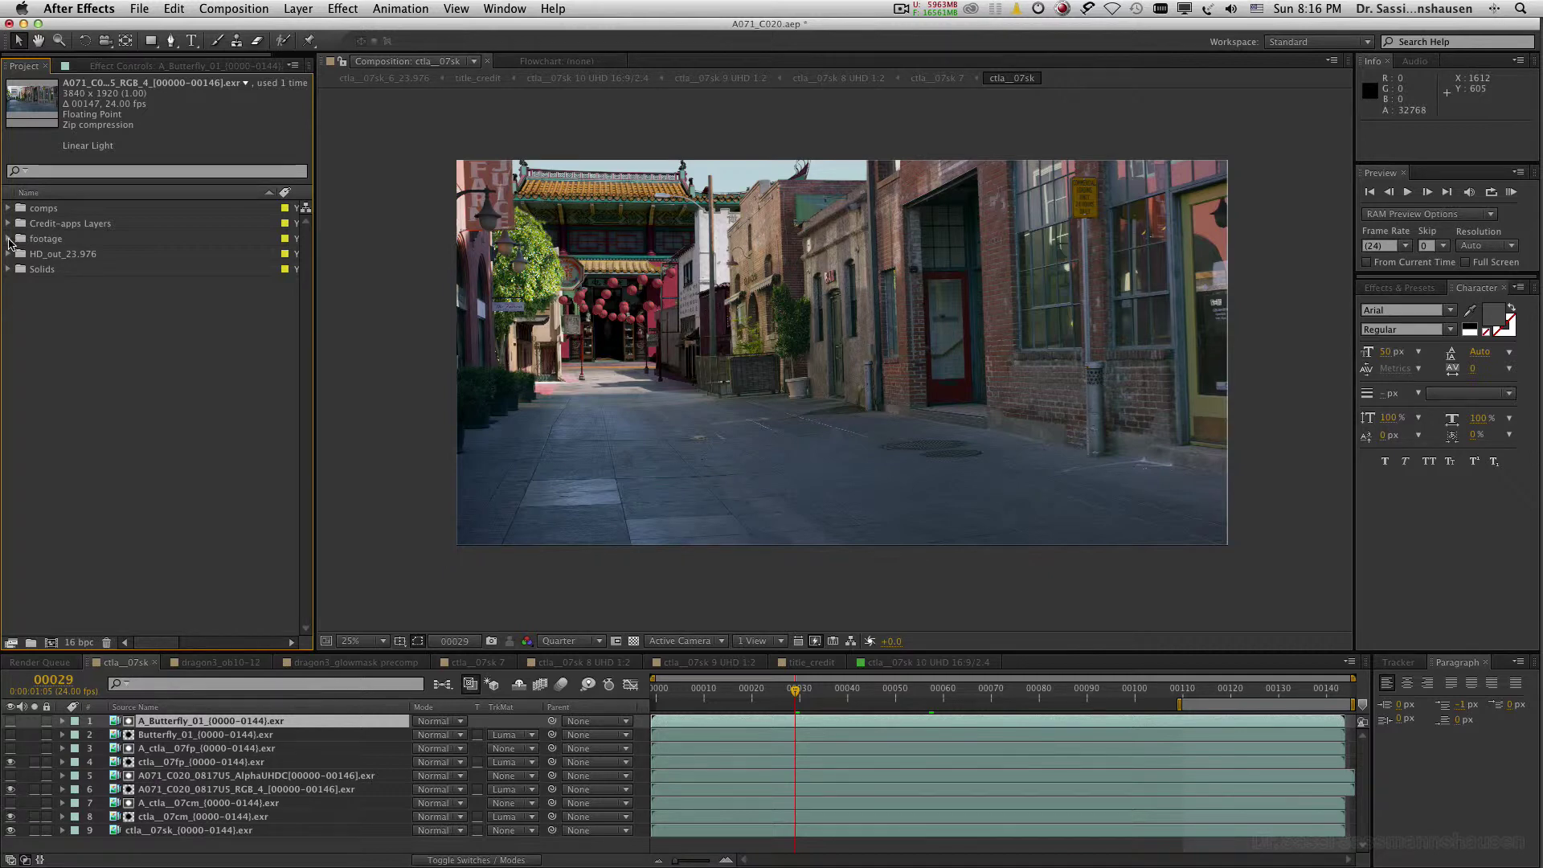
{"action": "left_click", "coordinate": [8, 238]}
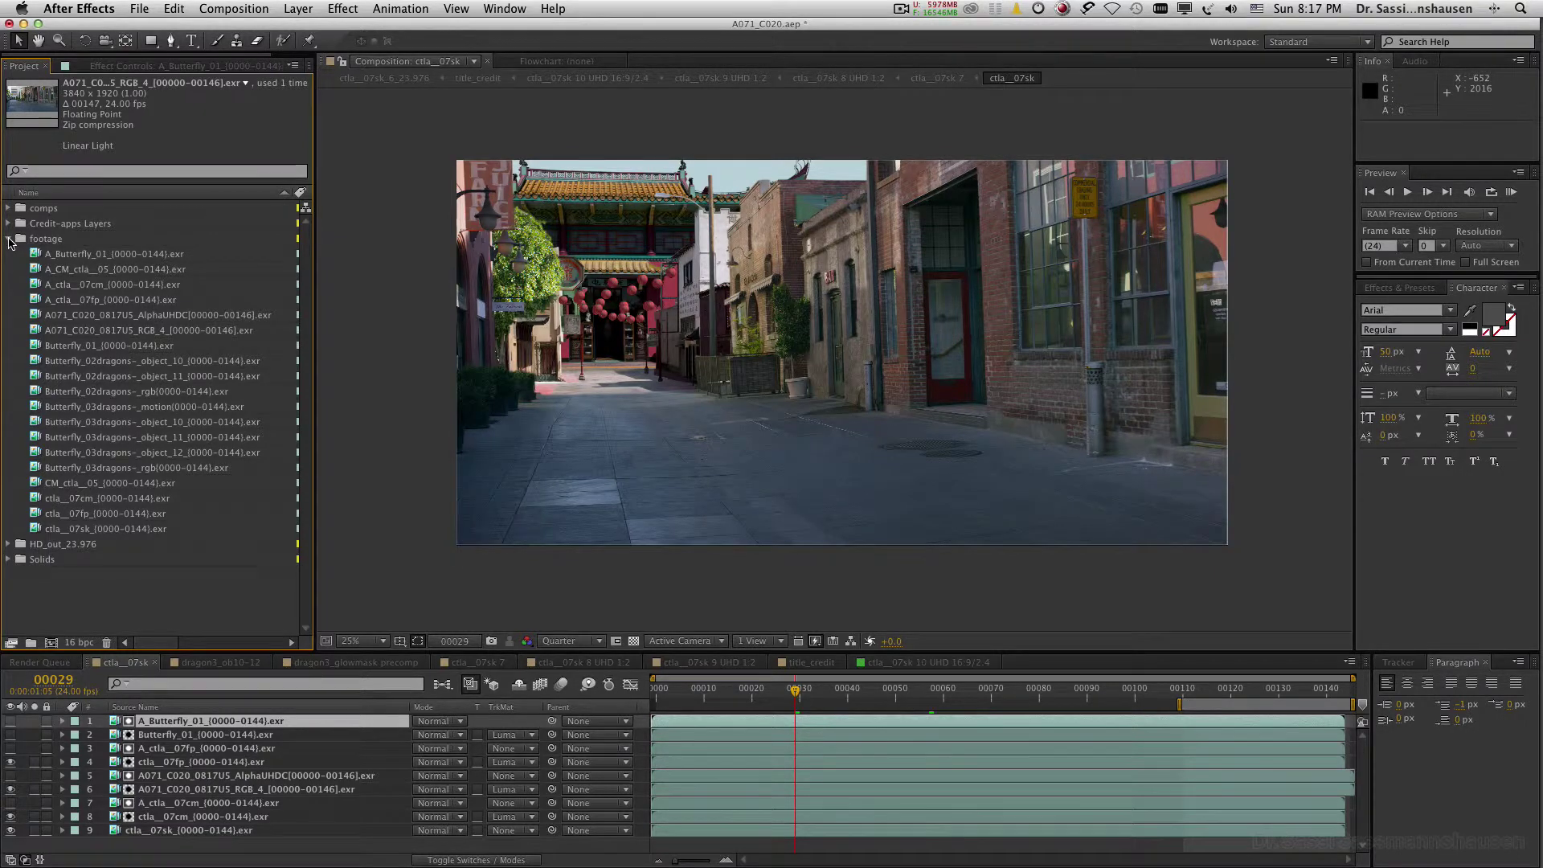
{"action": "left_click", "coordinate": [9, 239]}
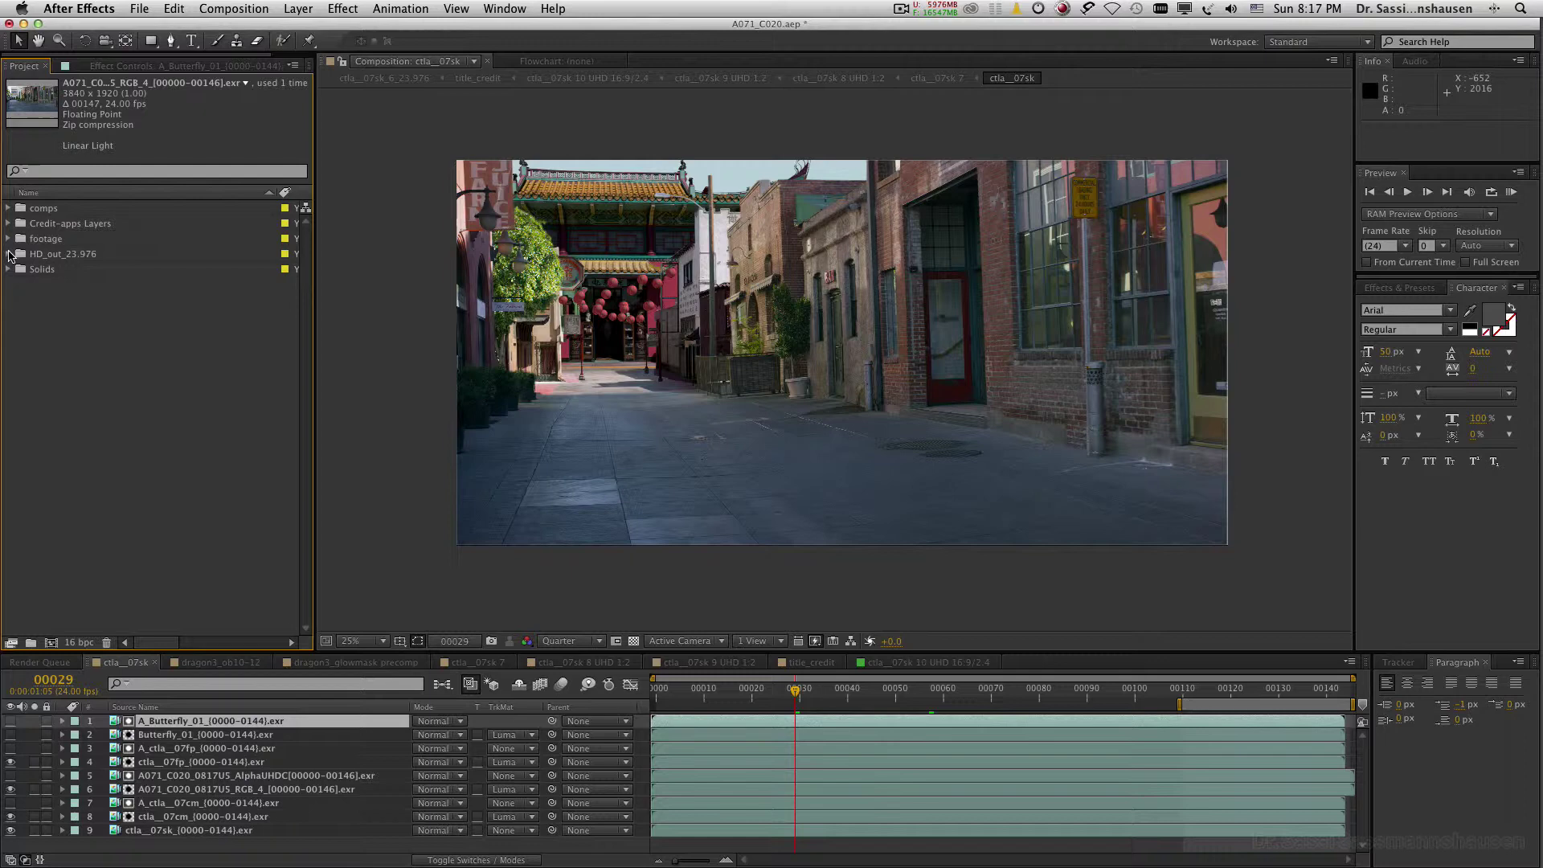
- Browse the compositions list and preview the A_Butterfly_01 matte on its own
{"action": "left_click", "coordinate": [9, 208]}
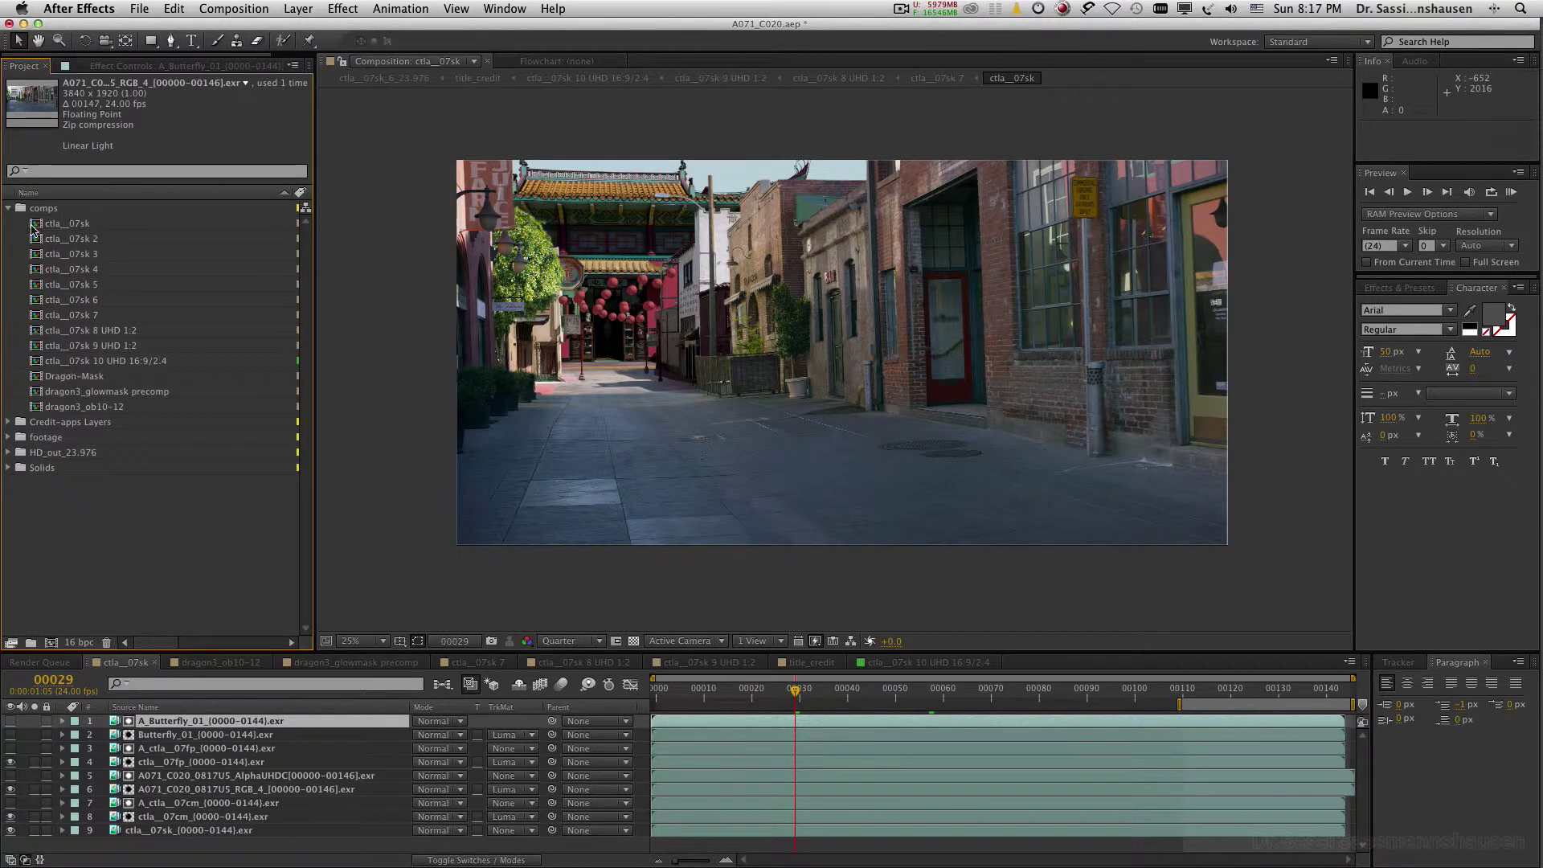
{"action": "left_click", "coordinate": [8, 208]}
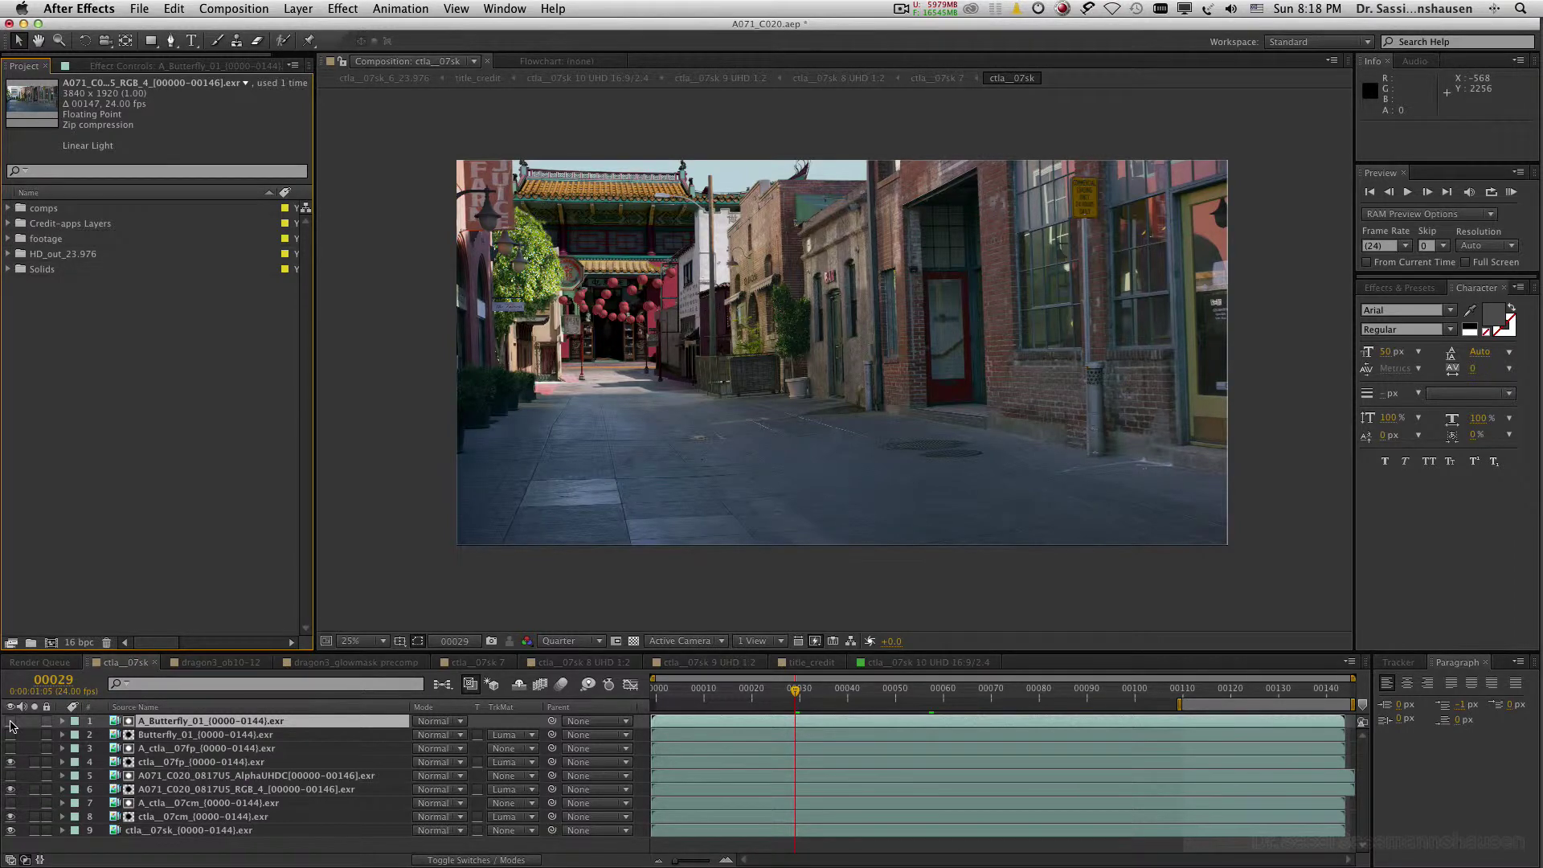
{"action": "left_click", "coordinate": [10, 725]}
{"action": "left_click", "coordinate": [10, 726]}
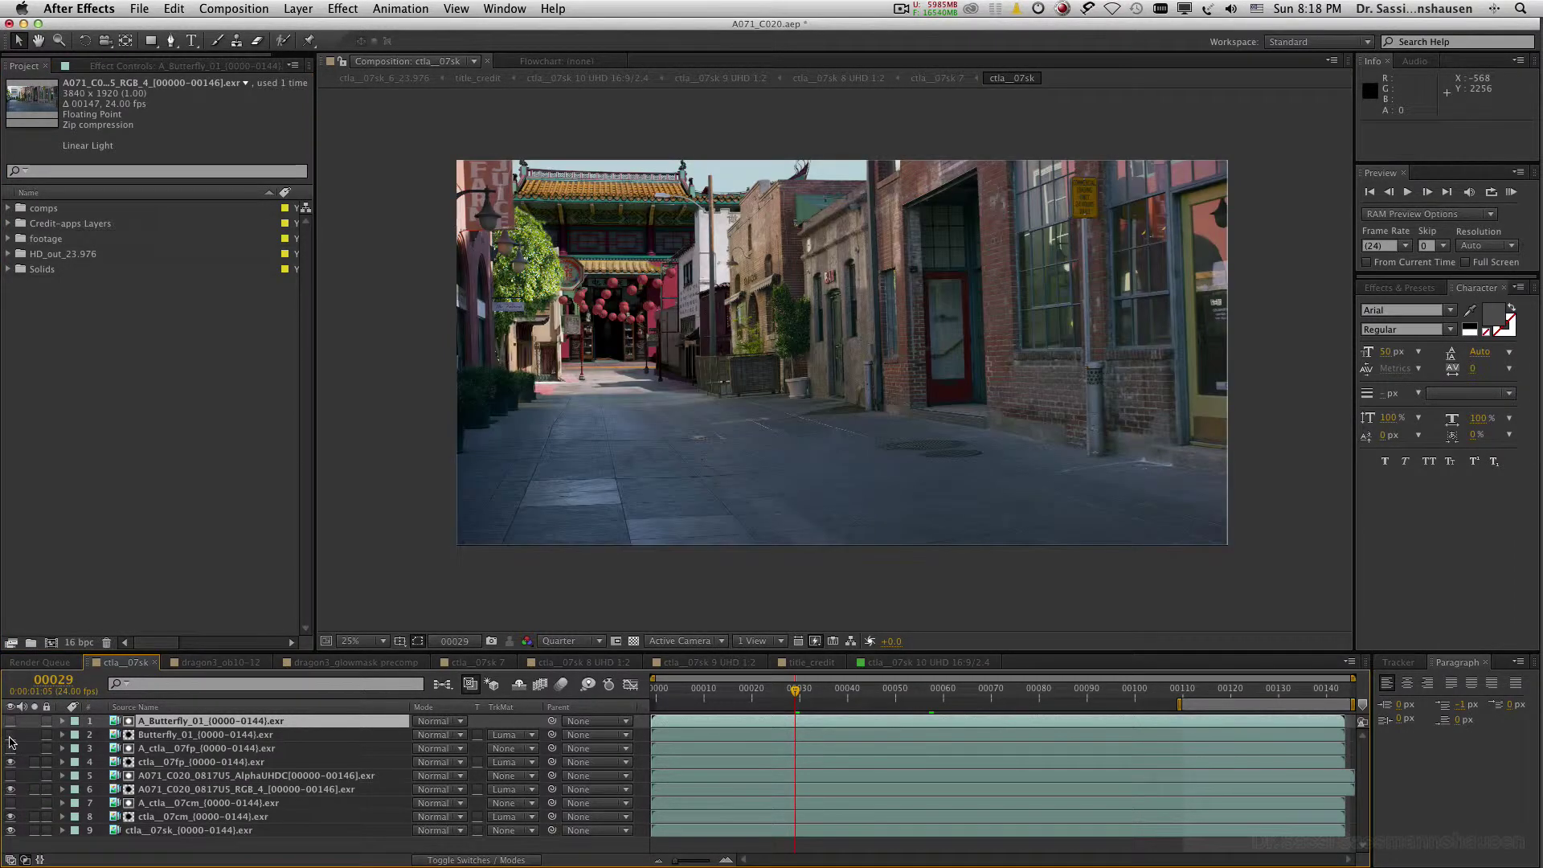
- Show and hide the Butterfly_01 layer, then open the dragon3_ob10-12 composition
{"action": "left_click", "coordinate": [10, 734]}
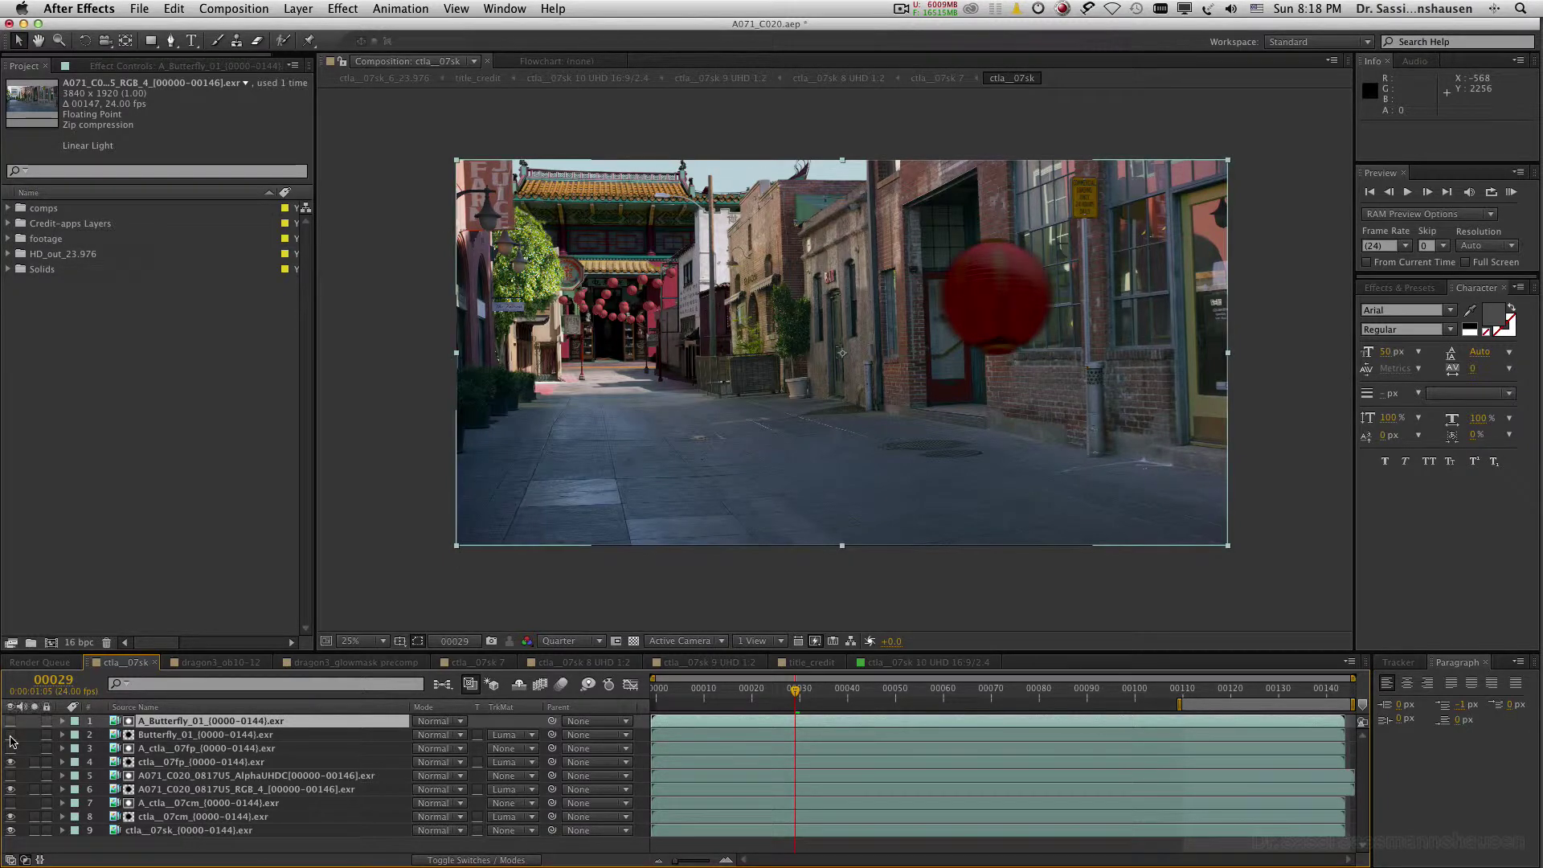
{"action": "left_click", "coordinate": [10, 735]}
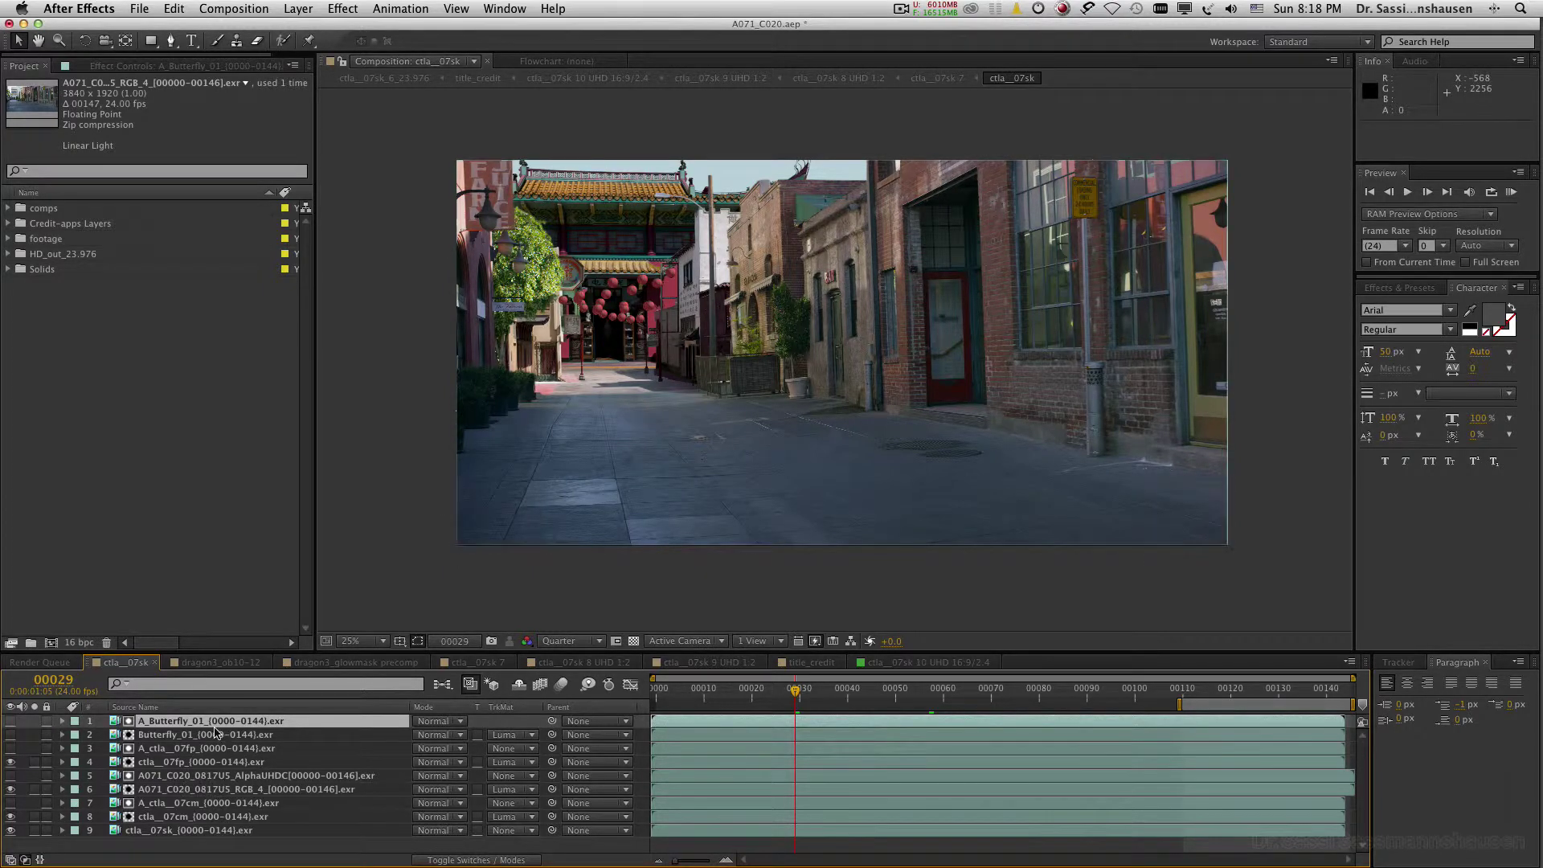
{"action": "left_click", "coordinate": [210, 664]}
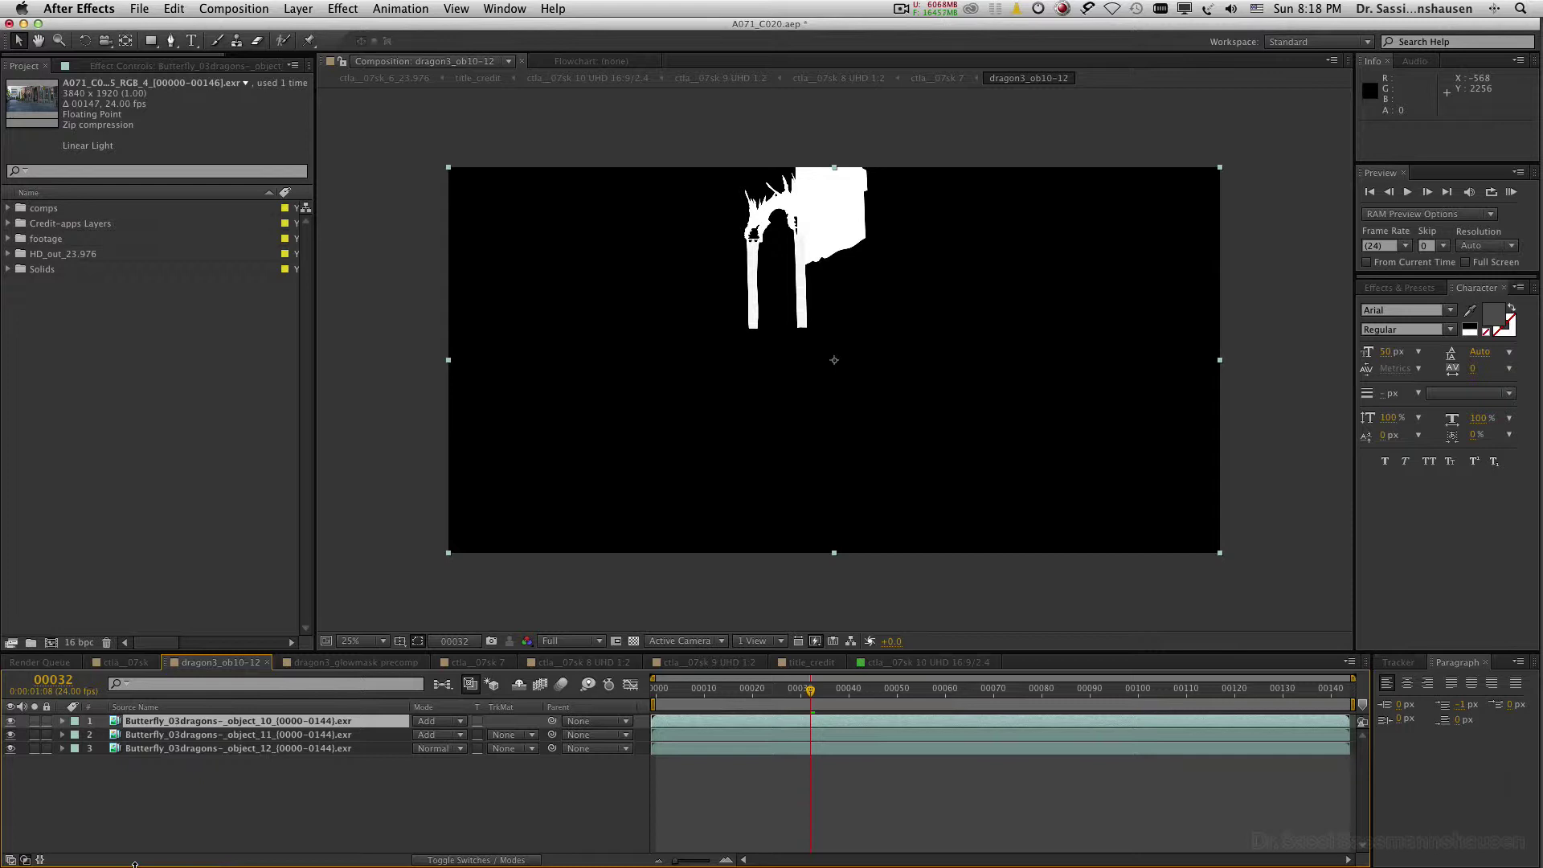
- Hide and restore the wing and left-leg matte layers to inspect each matte
{"action": "left_click", "coordinate": [11, 721]}
{"action": "left_click", "coordinate": [11, 735]}
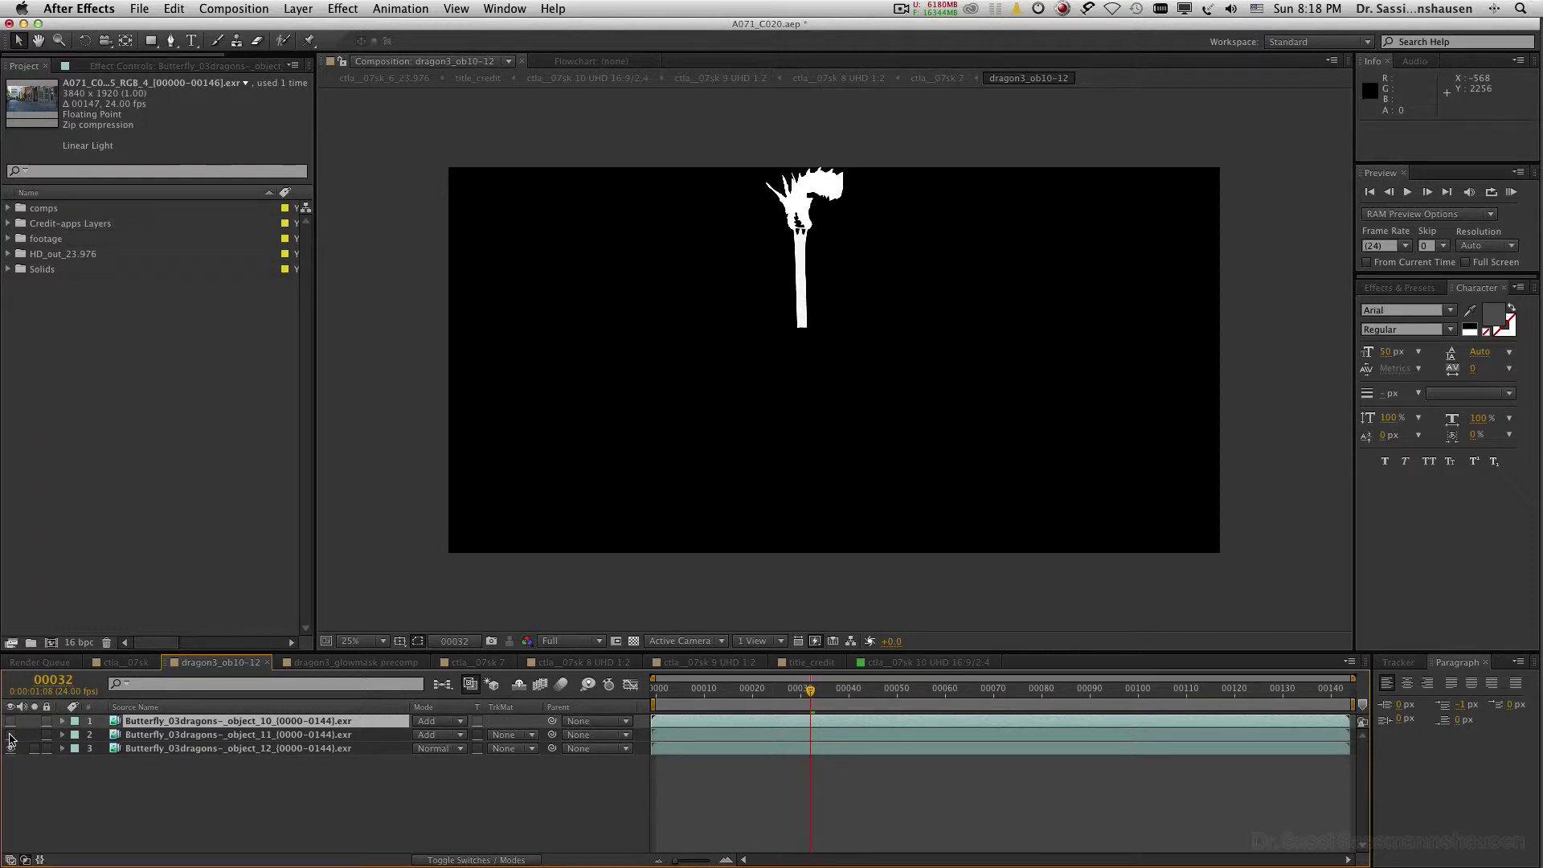
{"action": "left_click", "coordinate": [10, 735]}
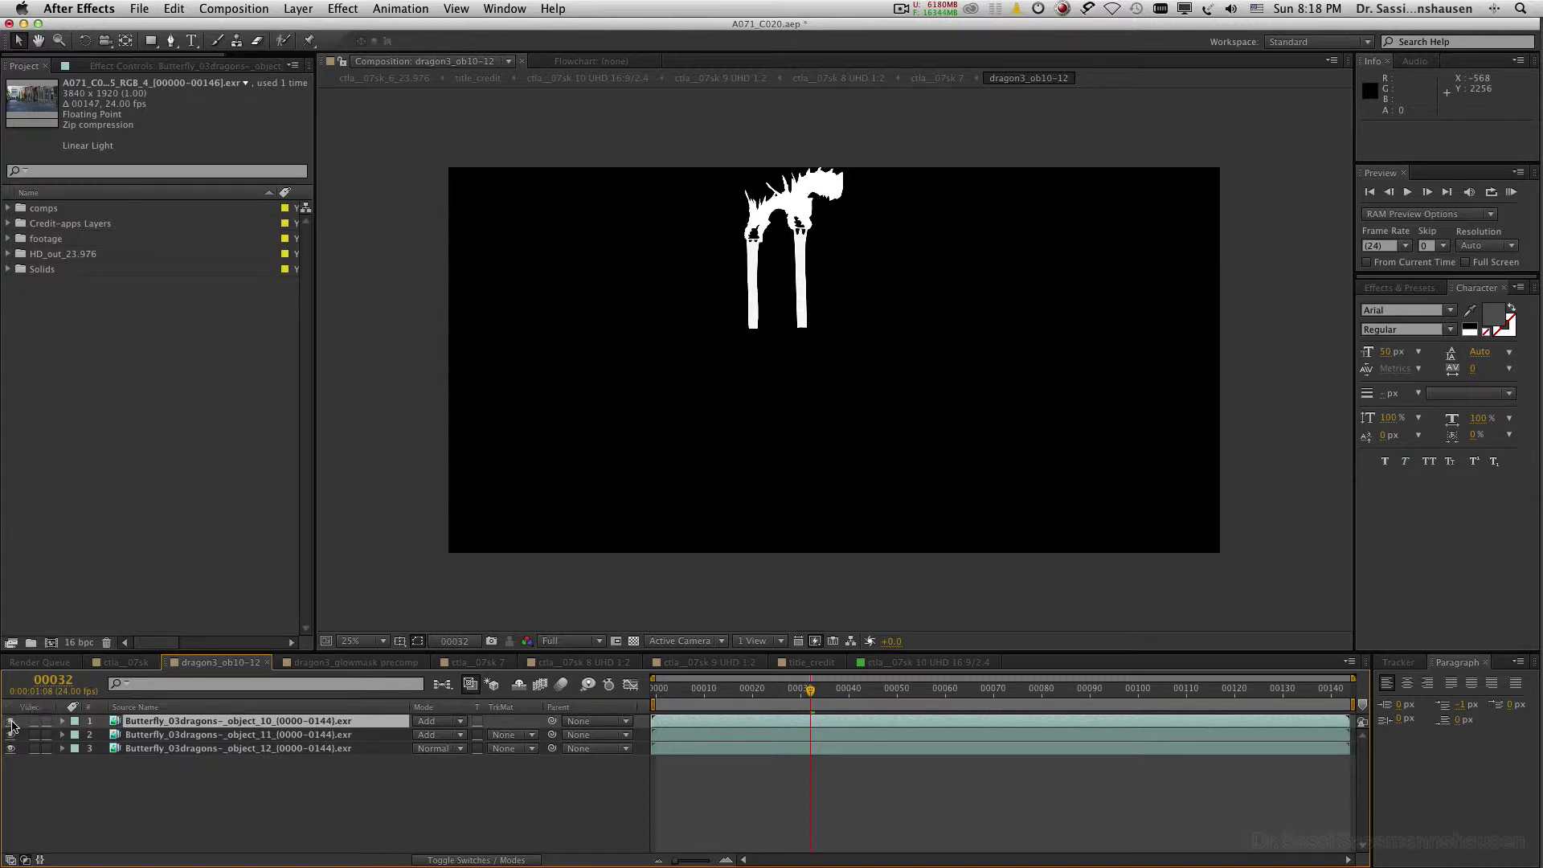
{"action": "left_click", "coordinate": [11, 721]}
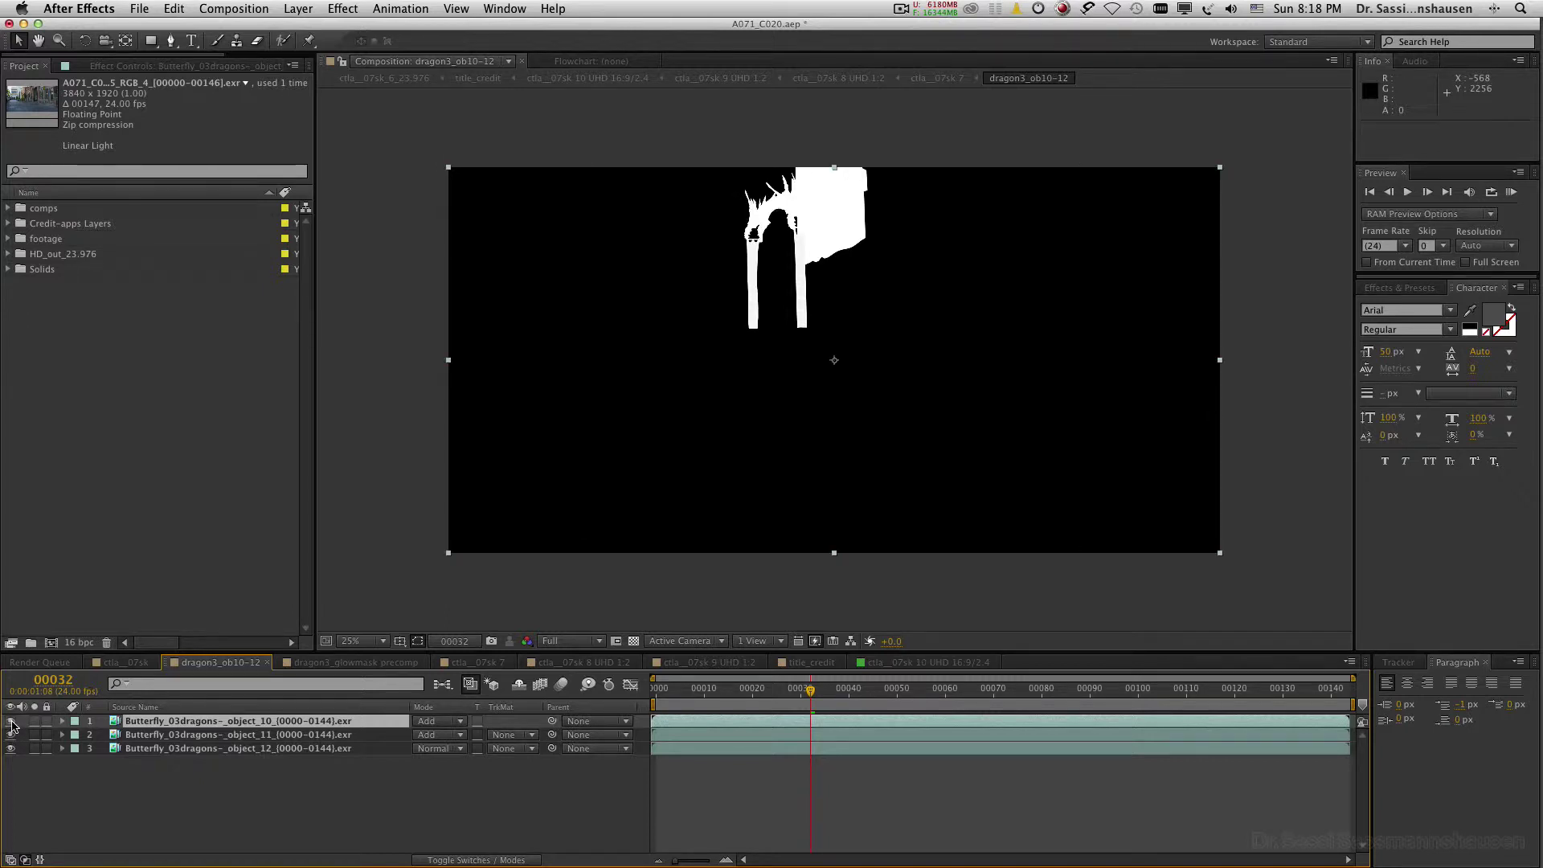
- Compare the right-leg matte with the wing hidden, then open the dragon3_glowmask precomp
{"action": "left_click", "coordinate": [10, 722]}
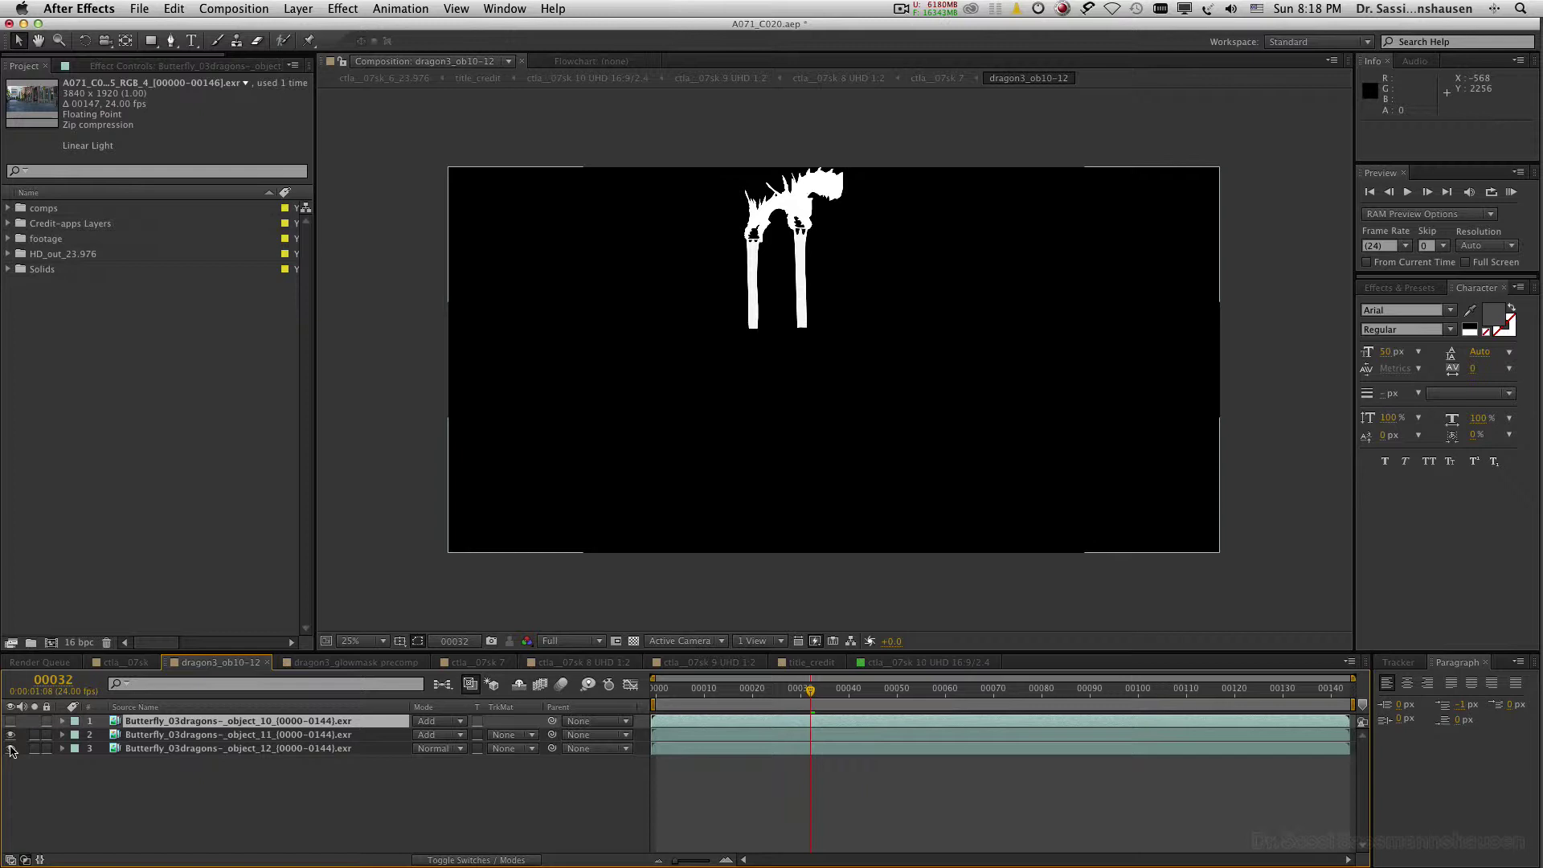
{"action": "left_click", "coordinate": [10, 748]}
{"action": "left_click", "coordinate": [10, 748]}
{"action": "left_click", "coordinate": [11, 748]}
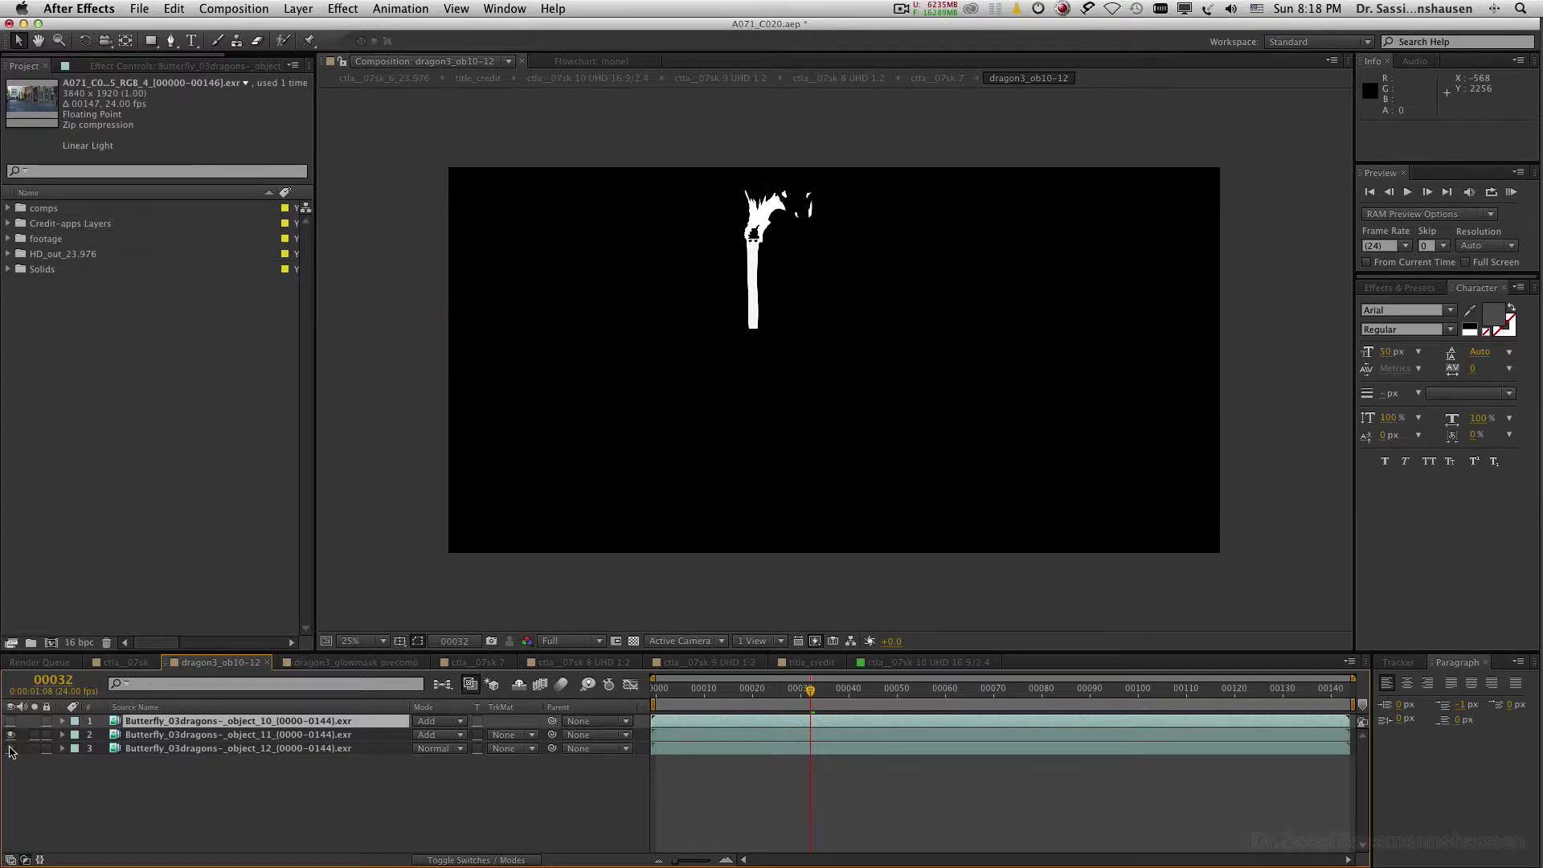
{"action": "left_click", "coordinate": [11, 749]}
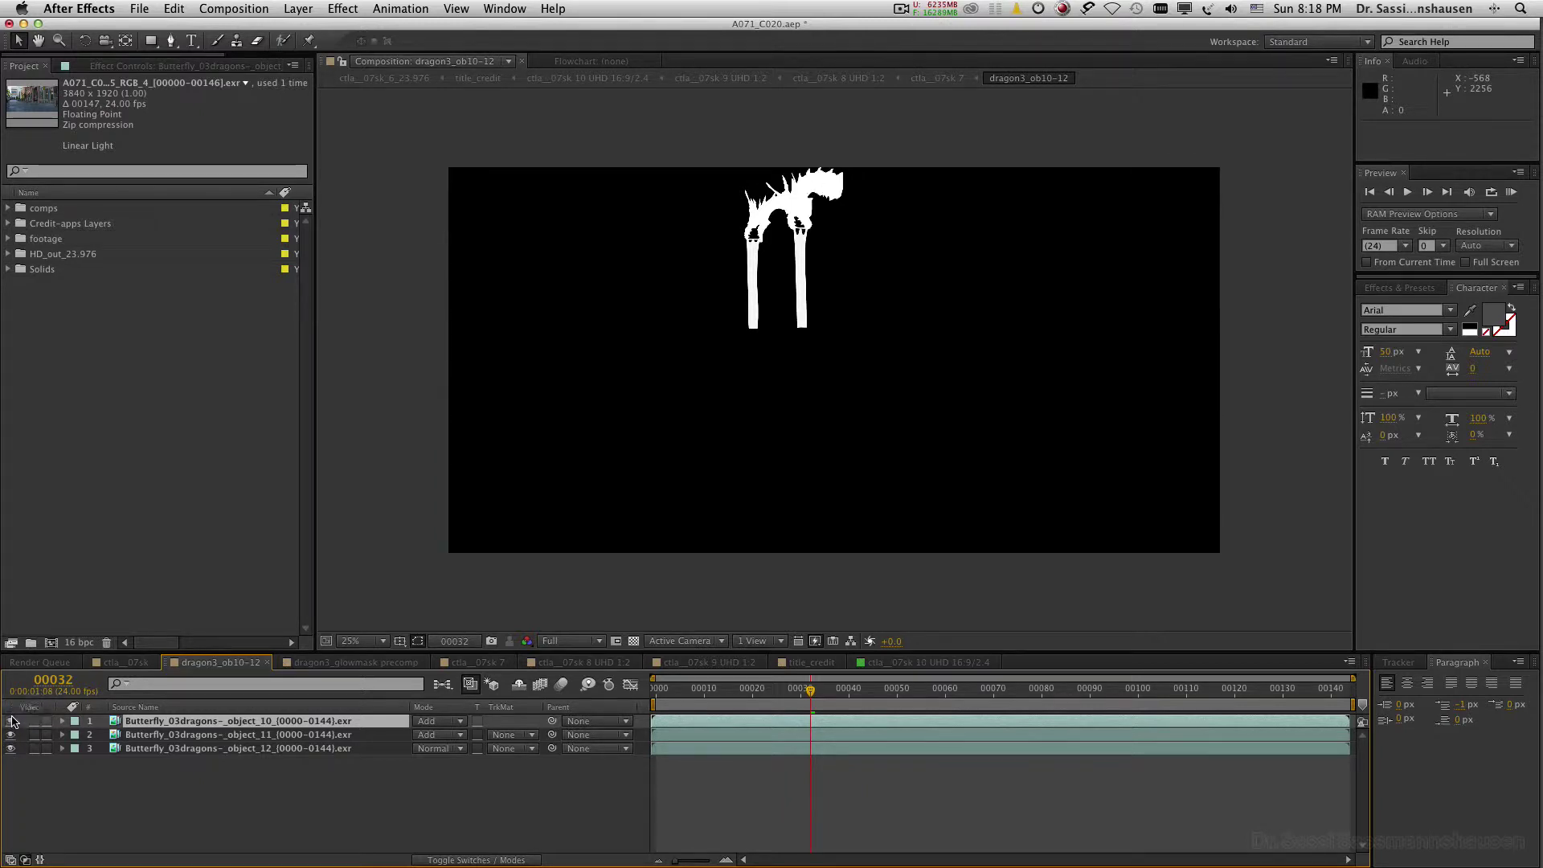
{"action": "left_click", "coordinate": [10, 721]}
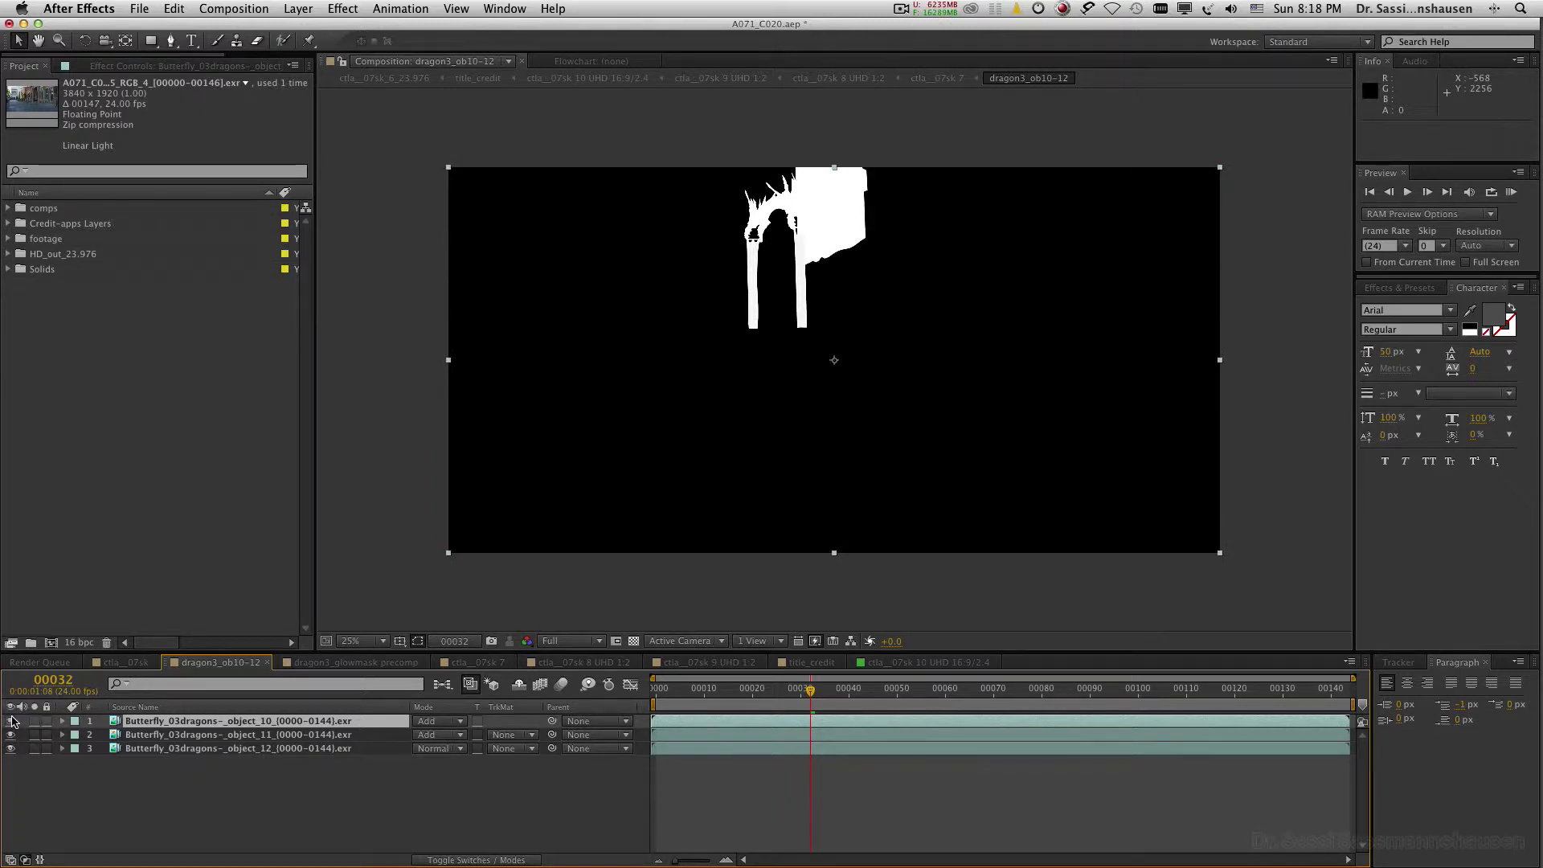
{"action": "left_click", "coordinate": [345, 663]}
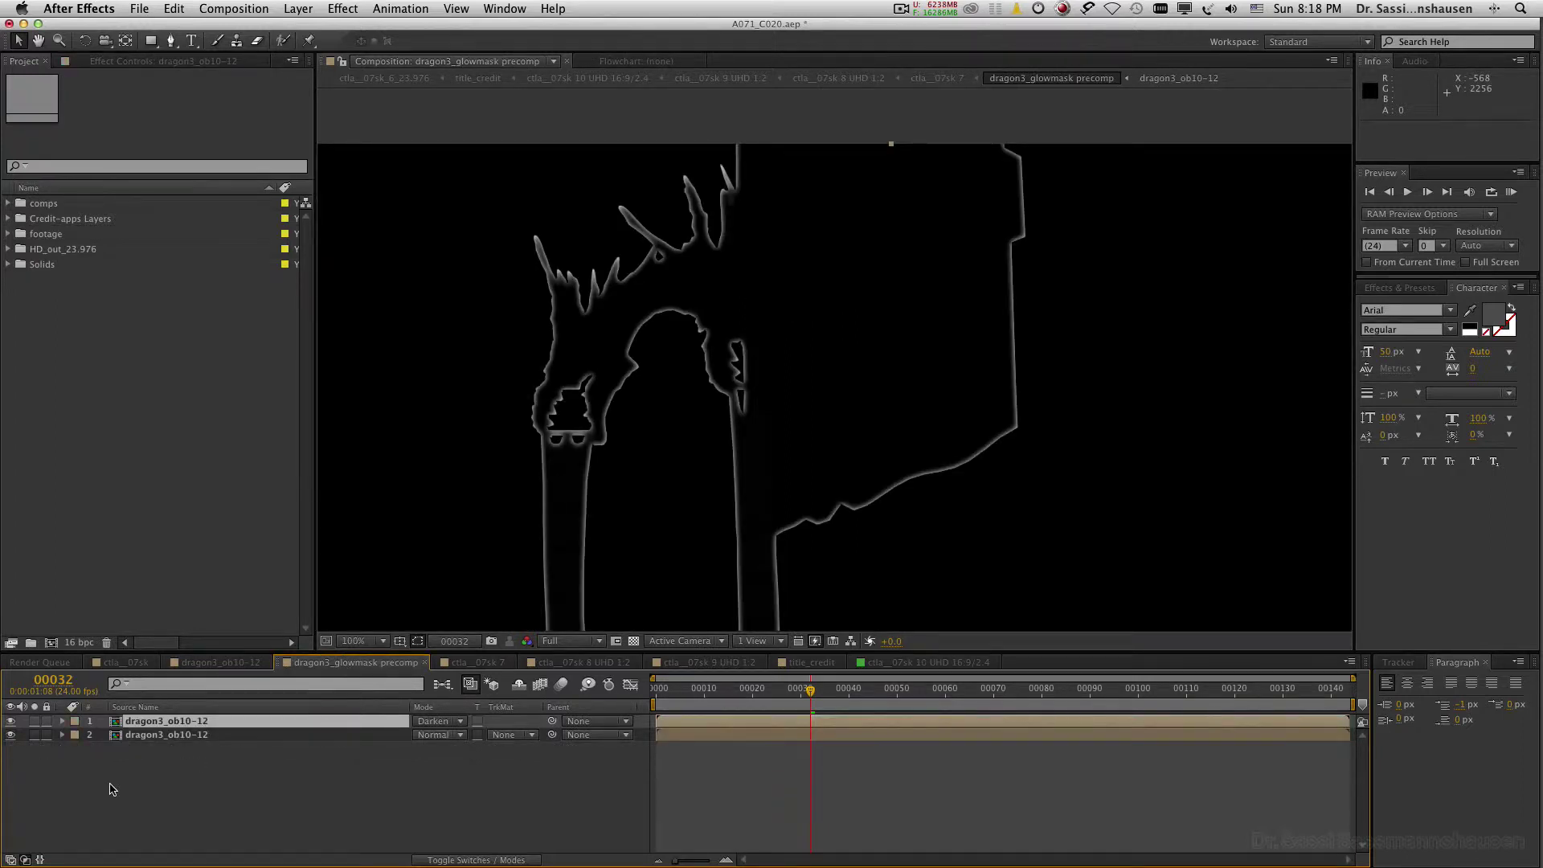
- Inspect the top dragon3_ob10-12 layer's Fast Blur and Invert effects, toggling Invert to compare
{"action": "left_click", "coordinate": [170, 722]}
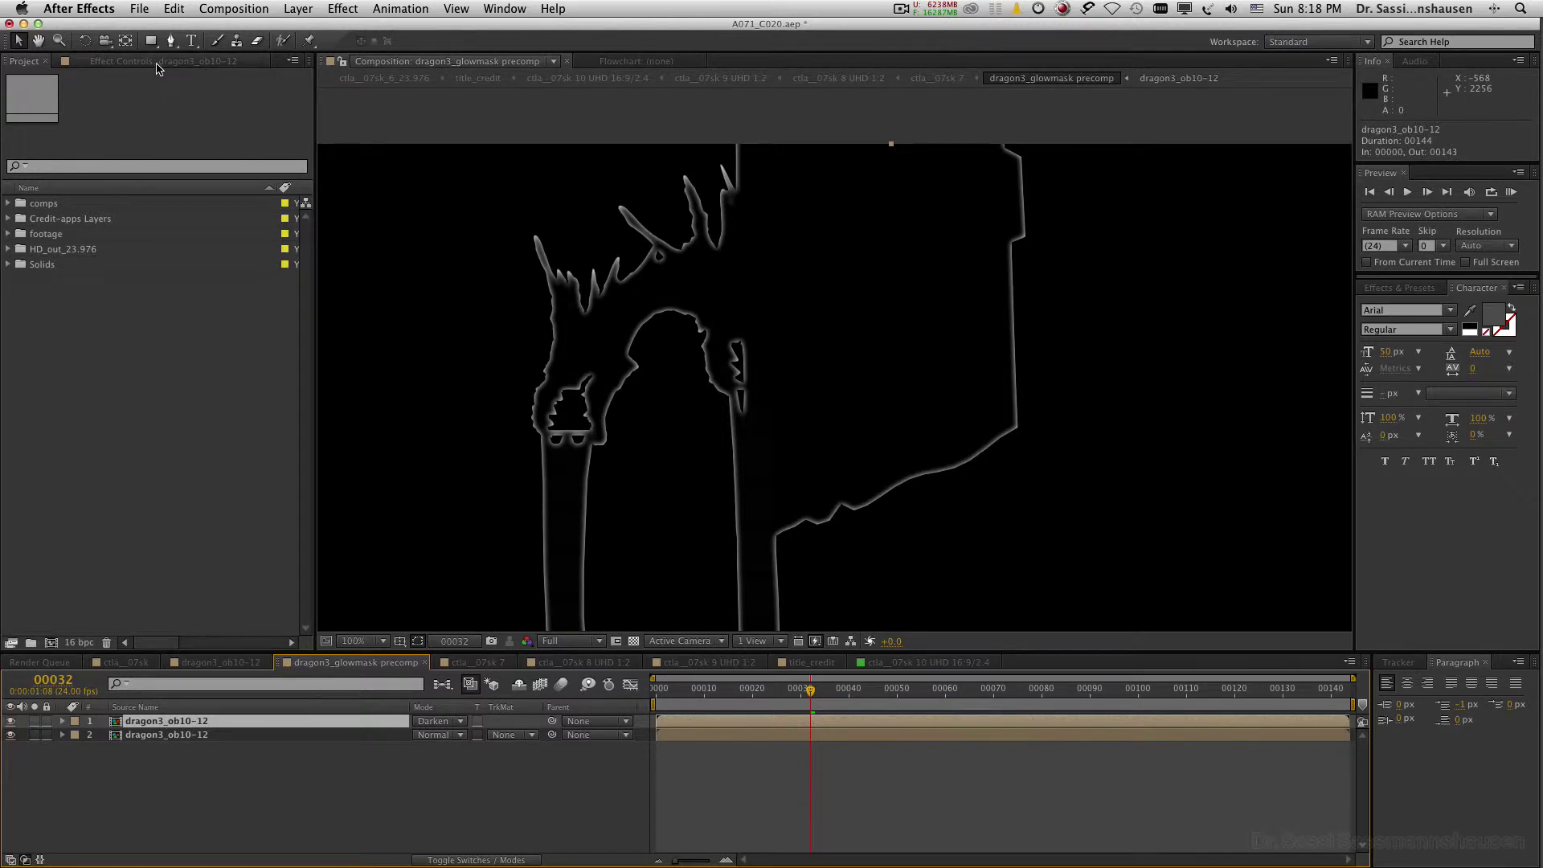
{"action": "left_click", "coordinate": [161, 62]}
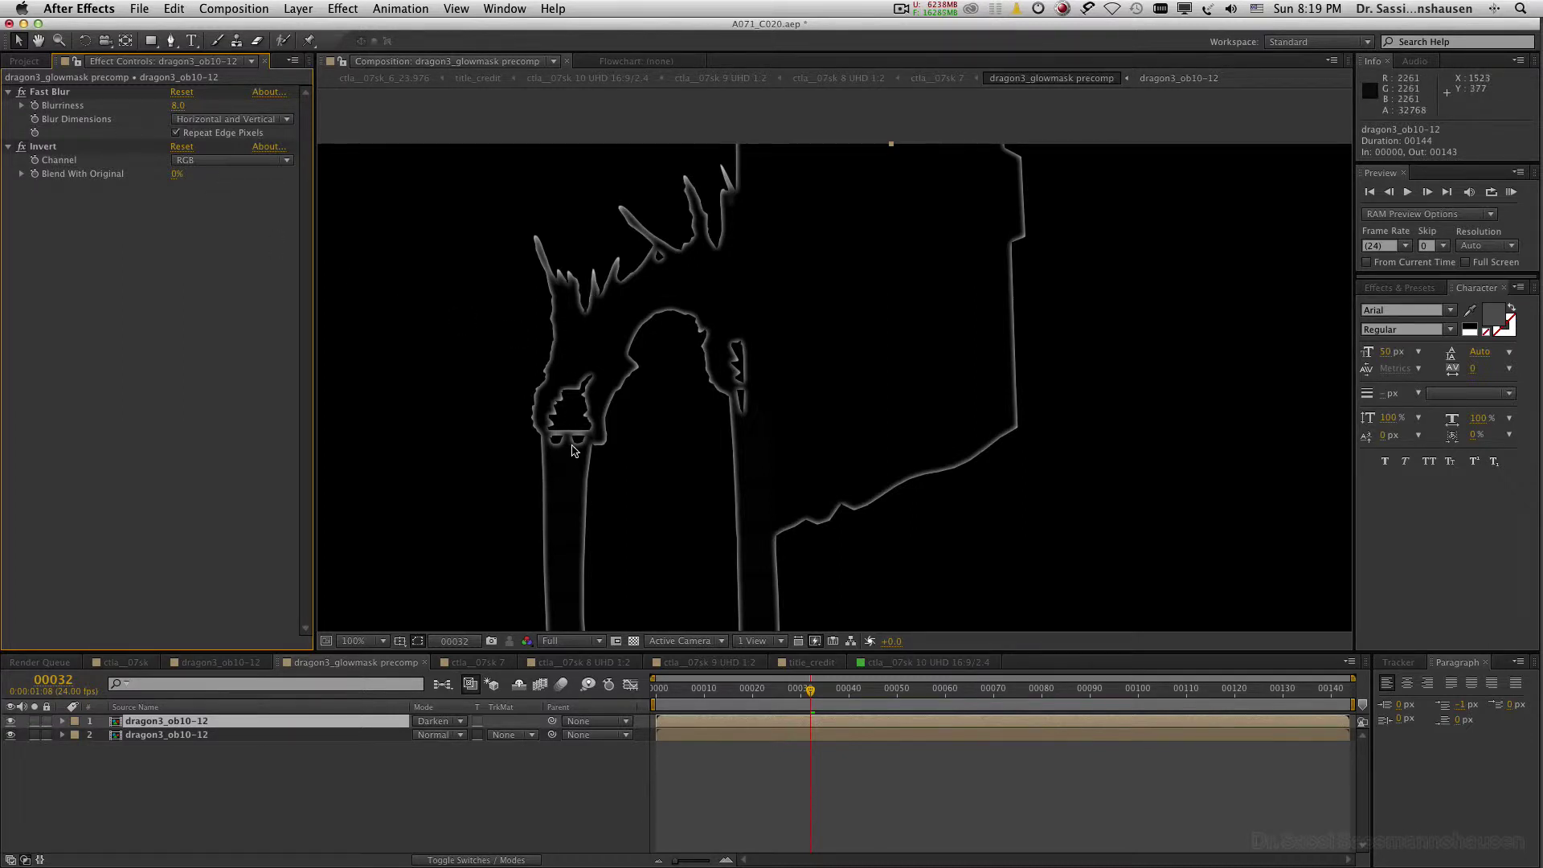
{"action": "left_click", "coordinate": [11, 736]}
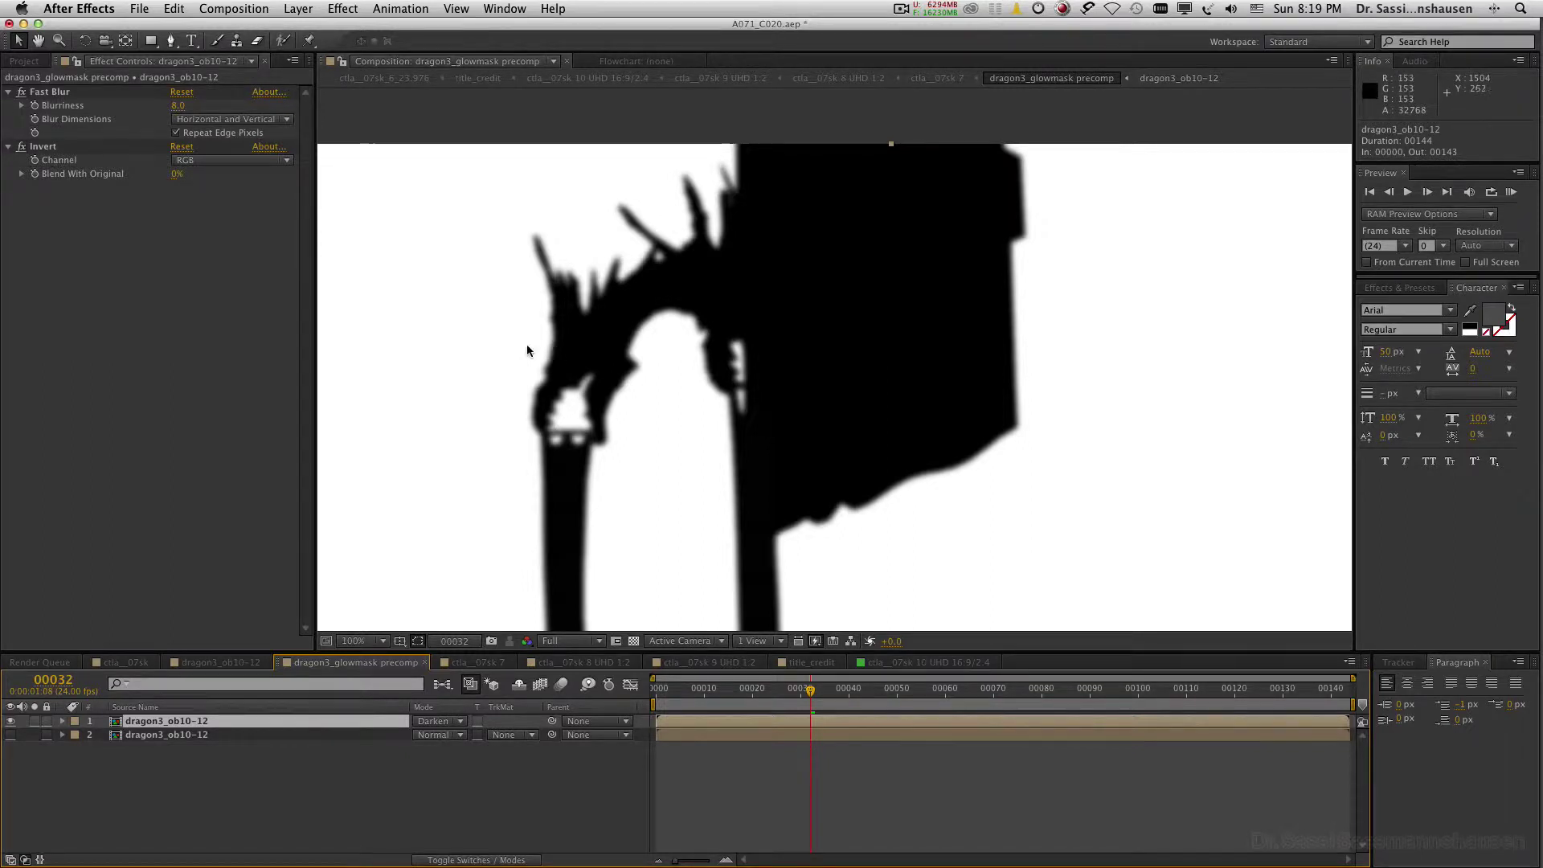
{"action": "left_click", "coordinate": [22, 147]}
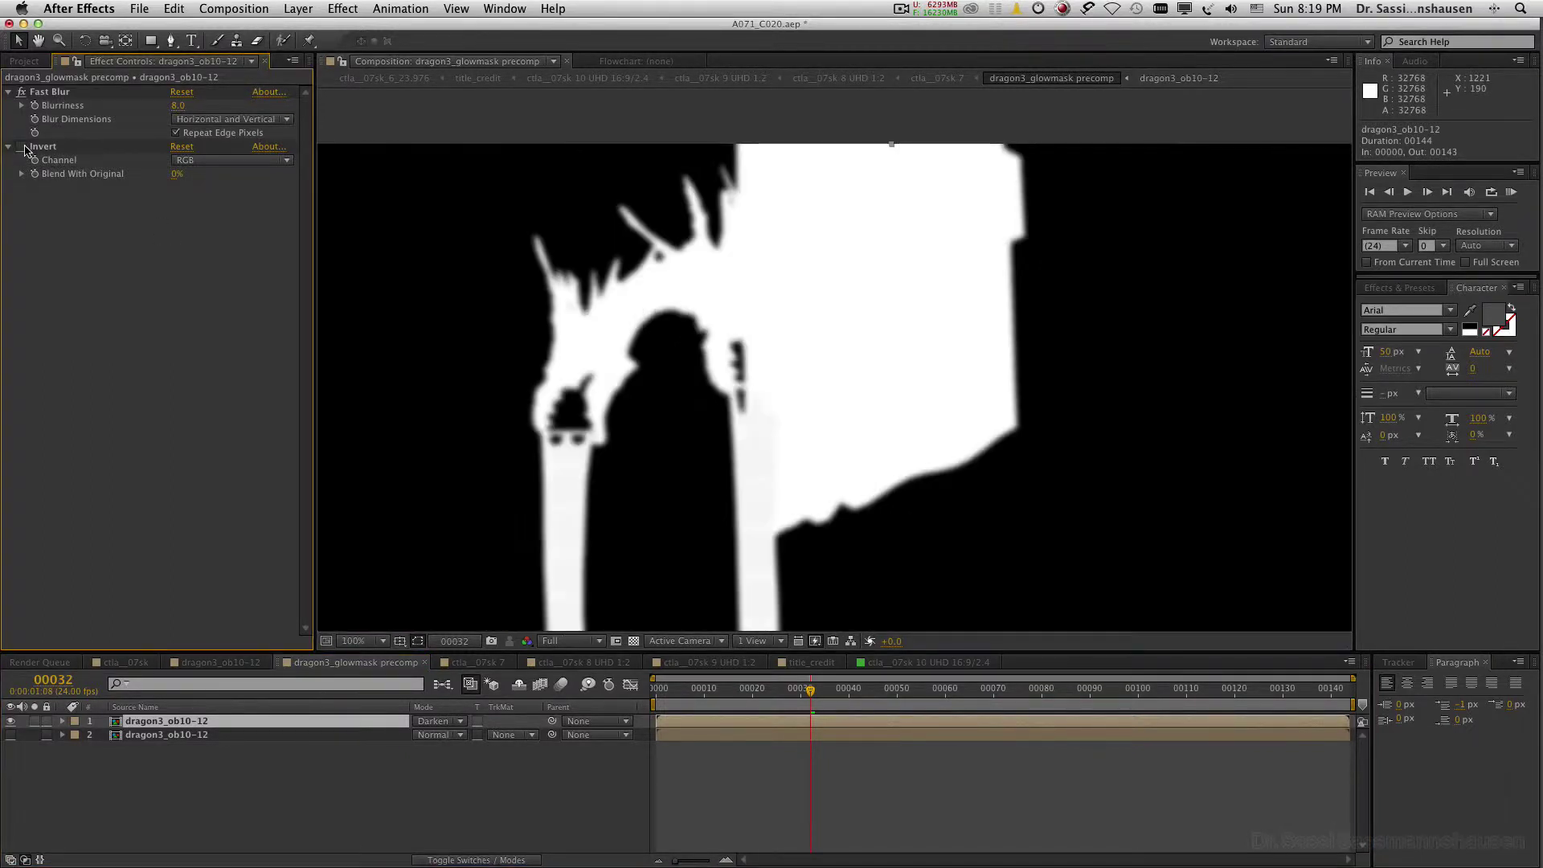
{"action": "left_click", "coordinate": [22, 147]}
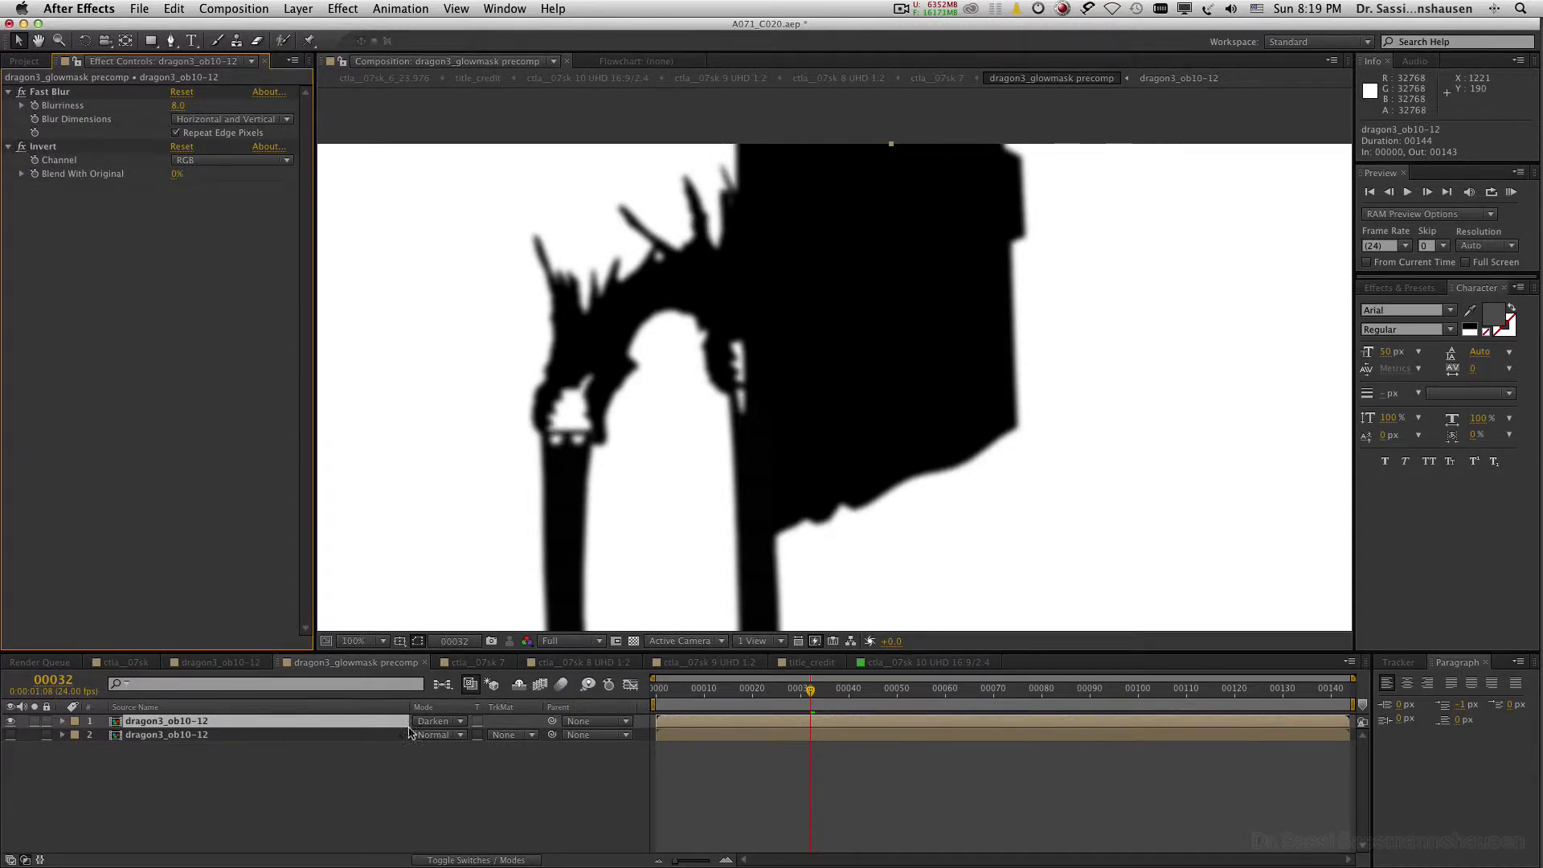
- Compare the sharp matte with the glow layer, then switch to the ctla__07sk 7 composition
{"action": "left_click", "coordinate": [10, 721]}
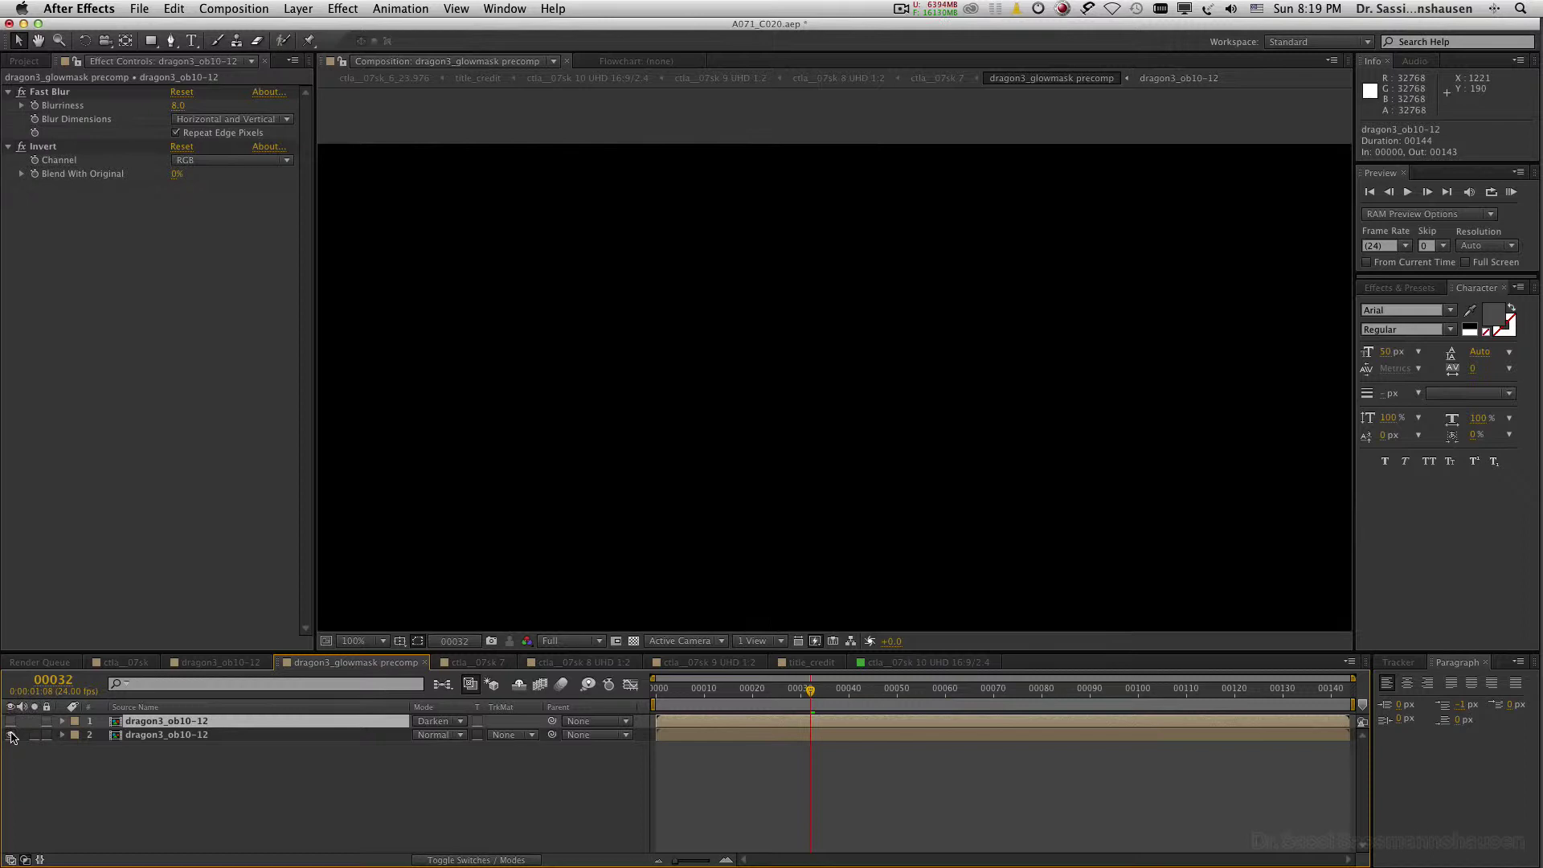
{"action": "left_click", "coordinate": [10, 734]}
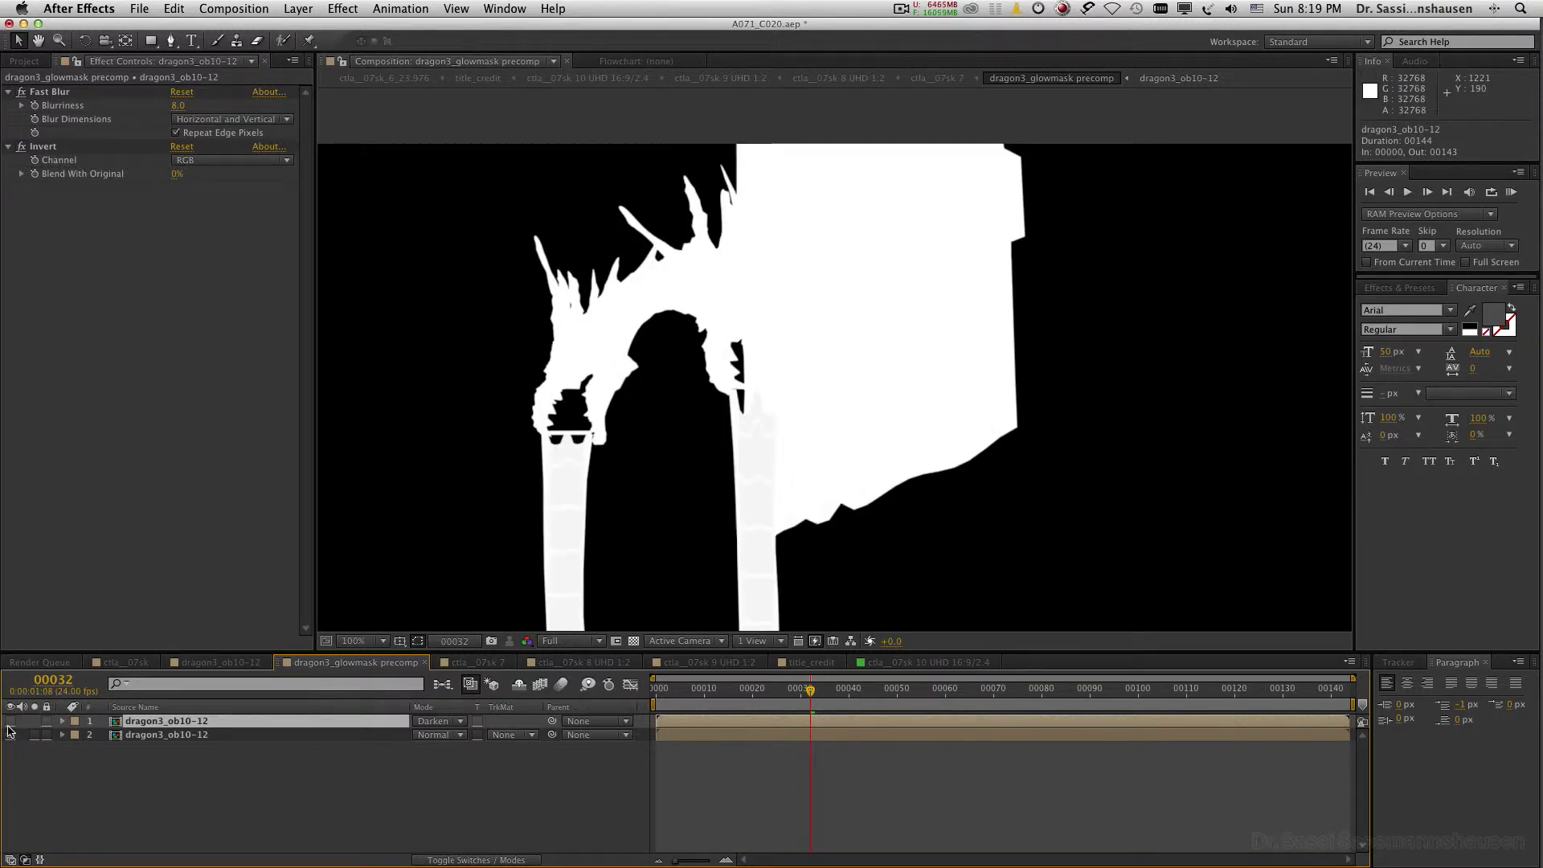
{"action": "left_click", "coordinate": [10, 721]}
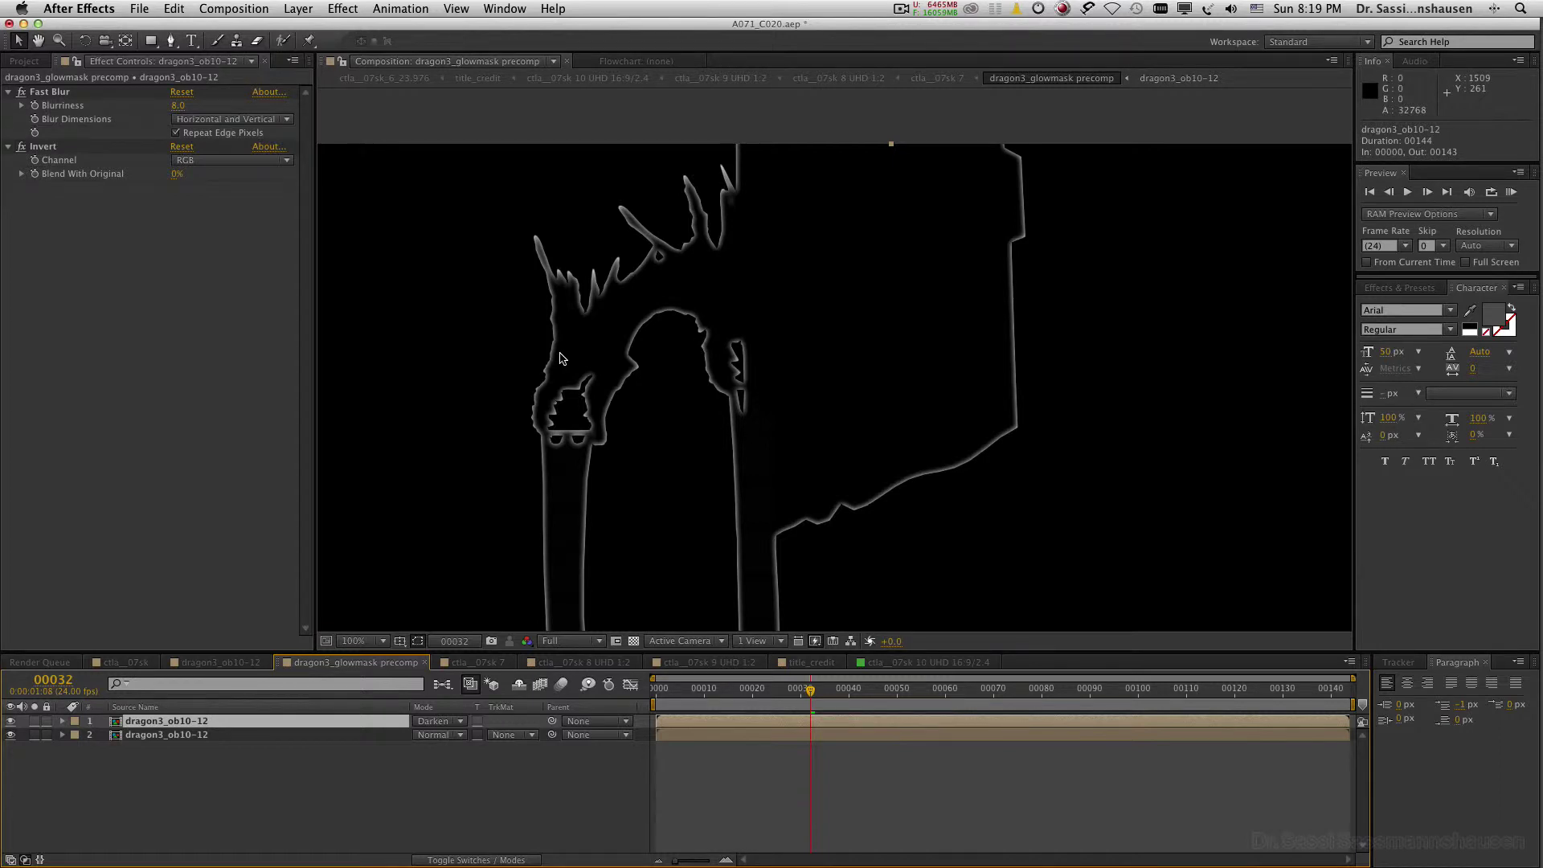
{"action": "left_click", "coordinate": [485, 661]}
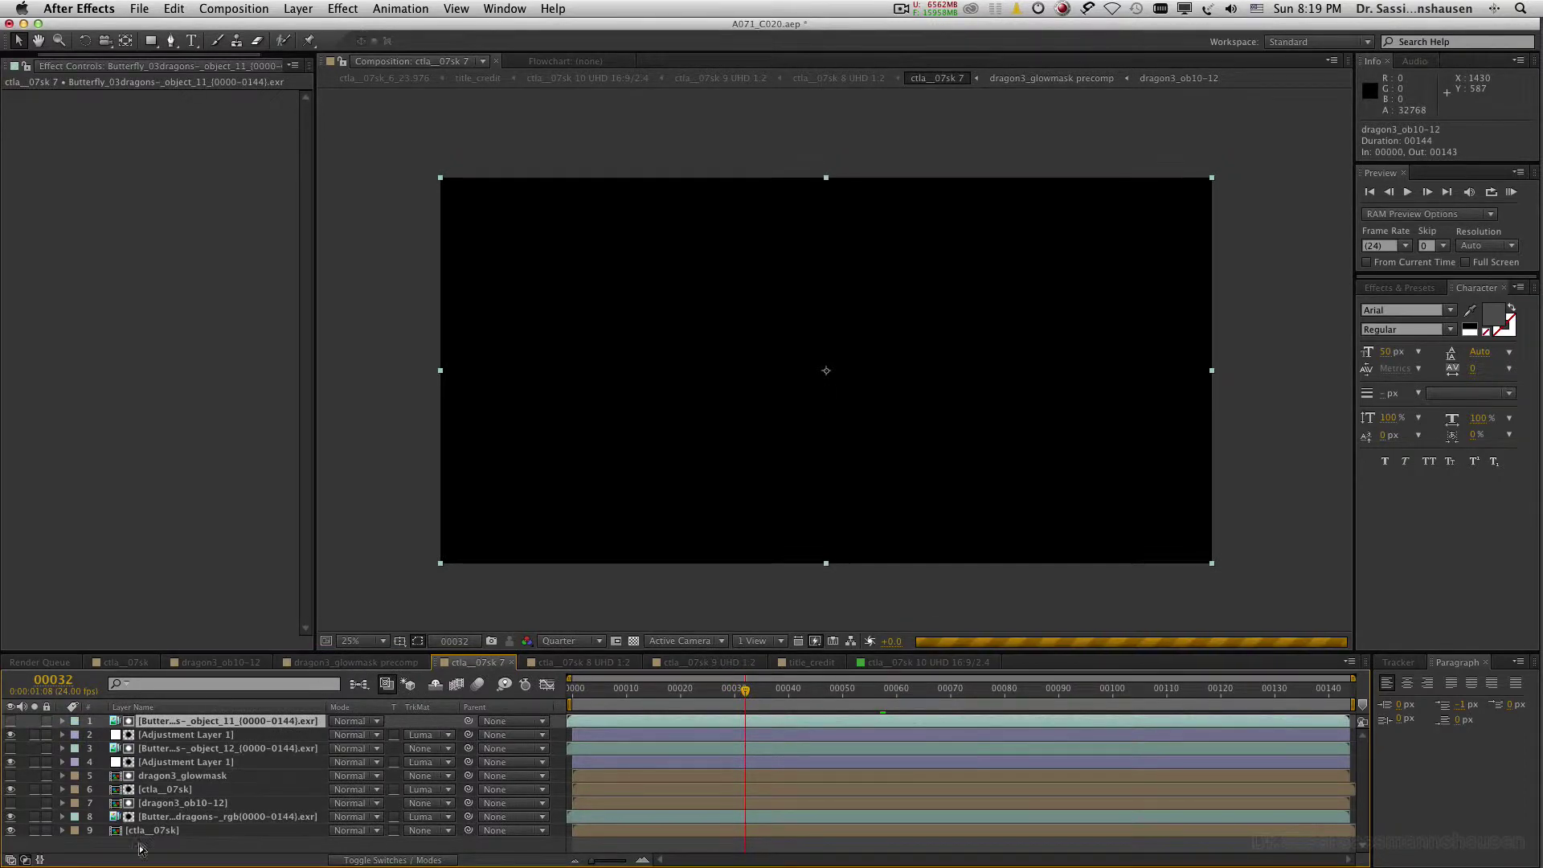
{"action": "left_click", "coordinate": [216, 776]}
{"action": "left_click", "coordinate": [10, 776]}
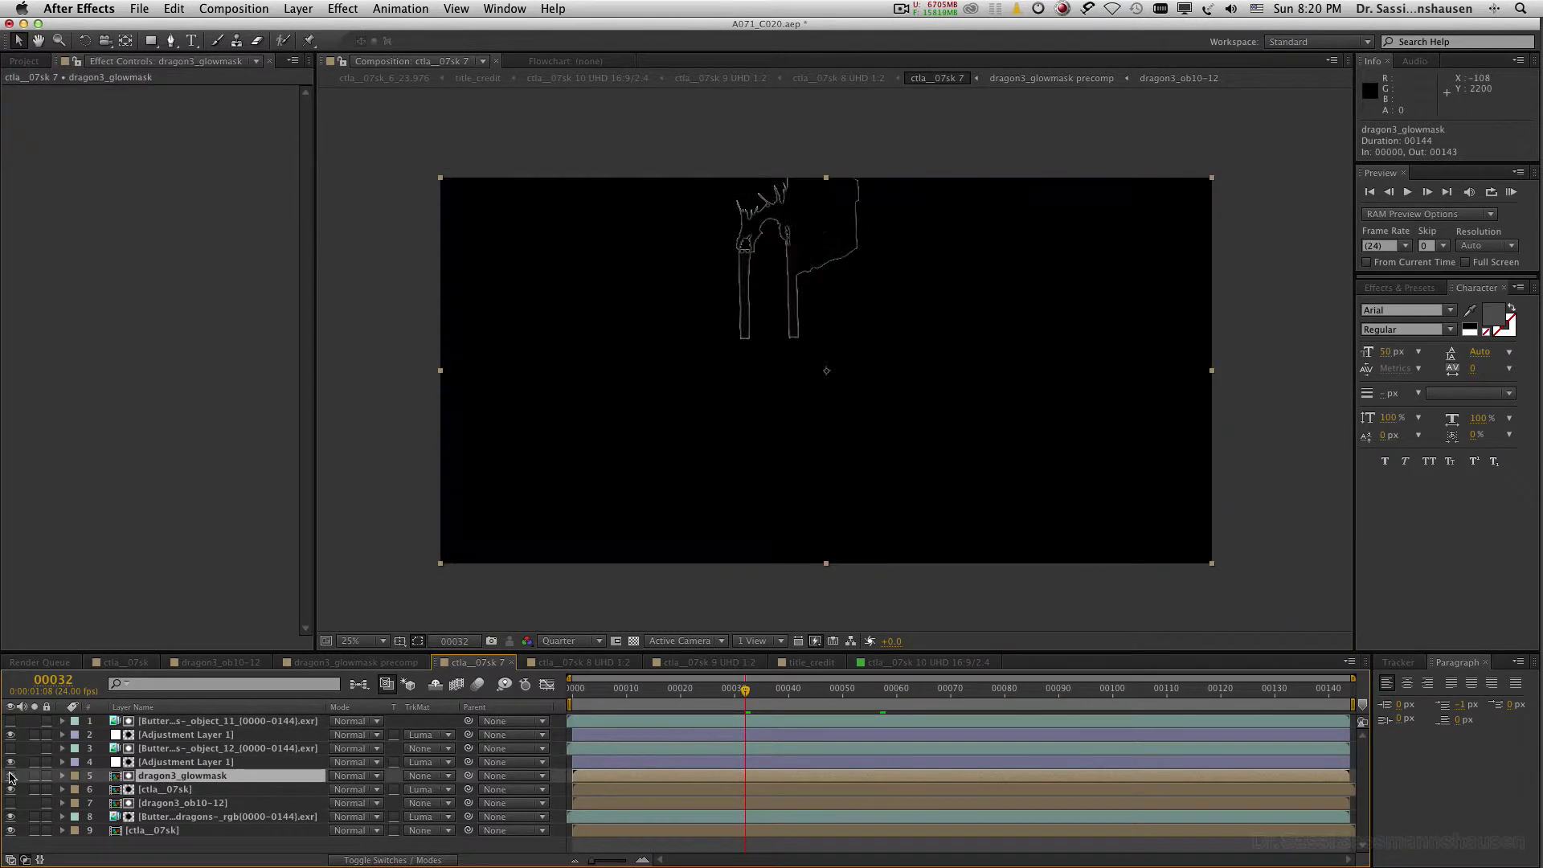
{"action": "left_click", "coordinate": [10, 776]}
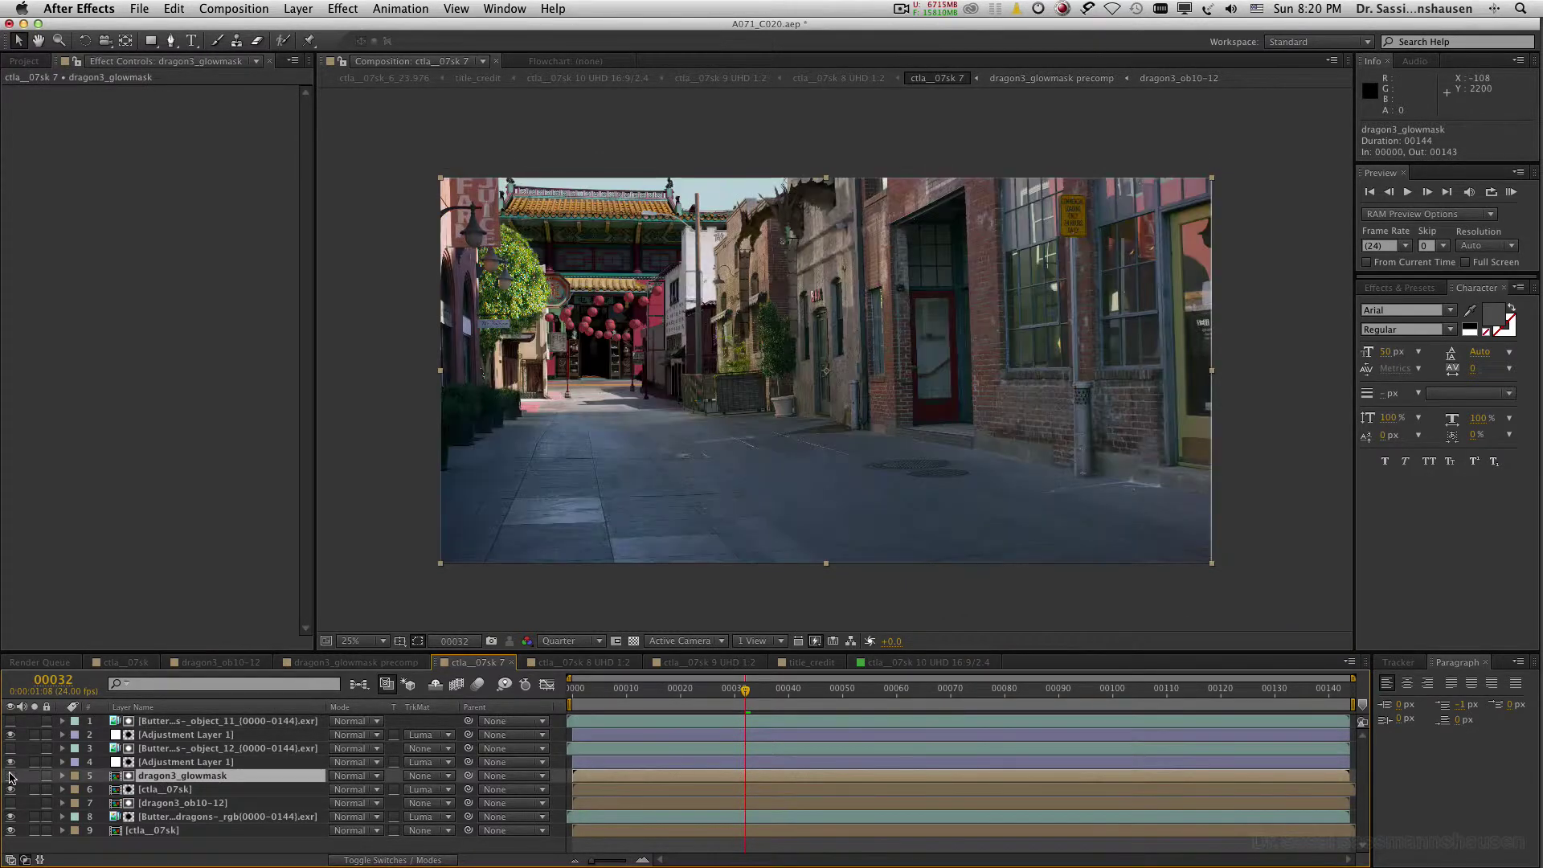
{"action": "left_click", "coordinate": [161, 791]}
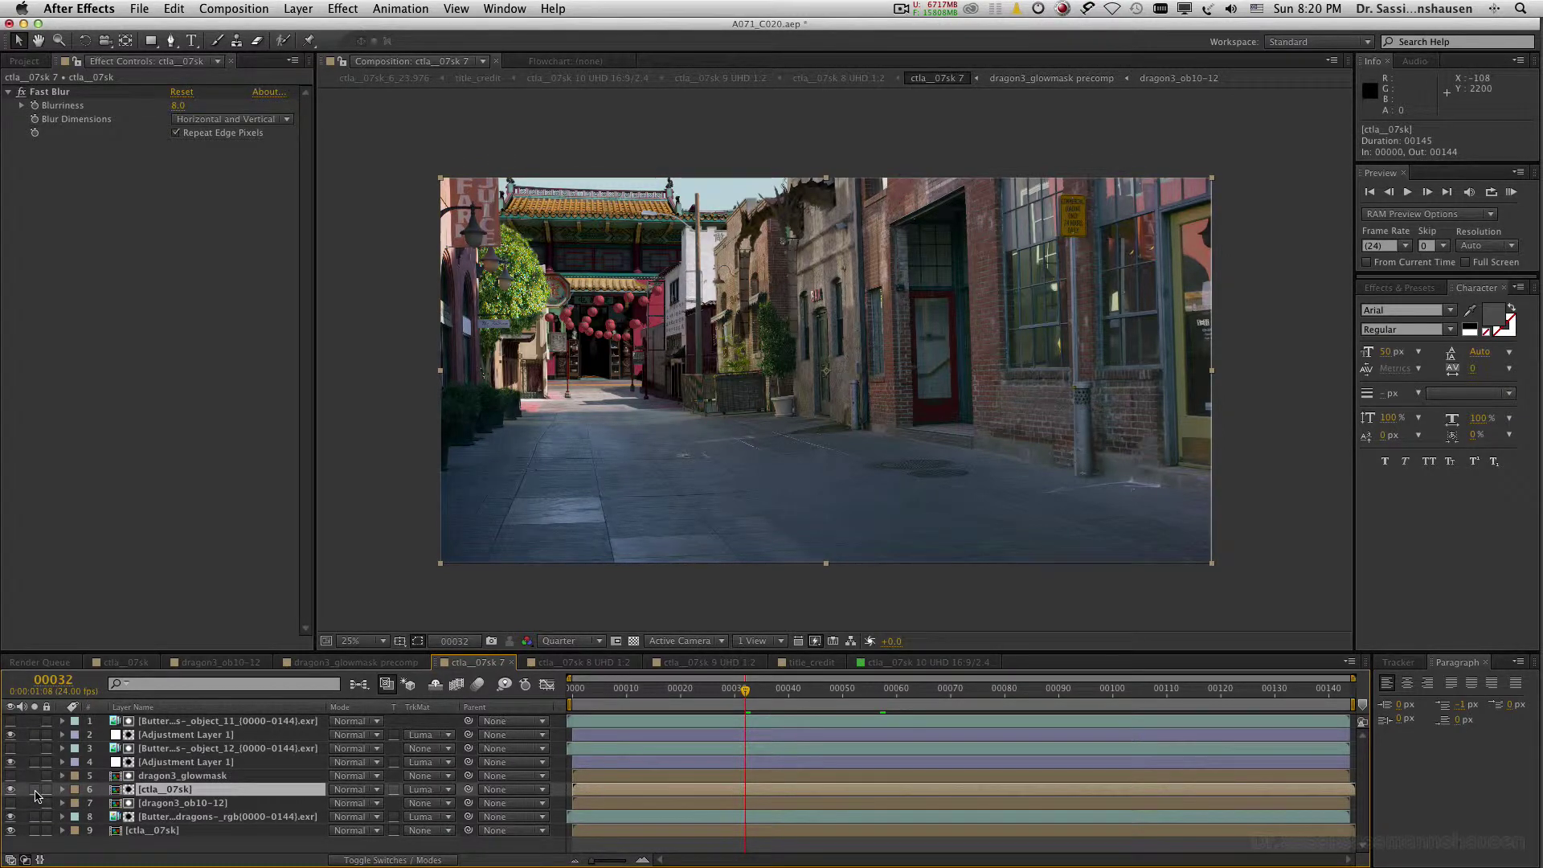
{"action": "left_click", "coordinate": [35, 790]}
{"action": "left_click", "coordinate": [35, 790]}
{"action": "left_click", "coordinate": [34, 790]}
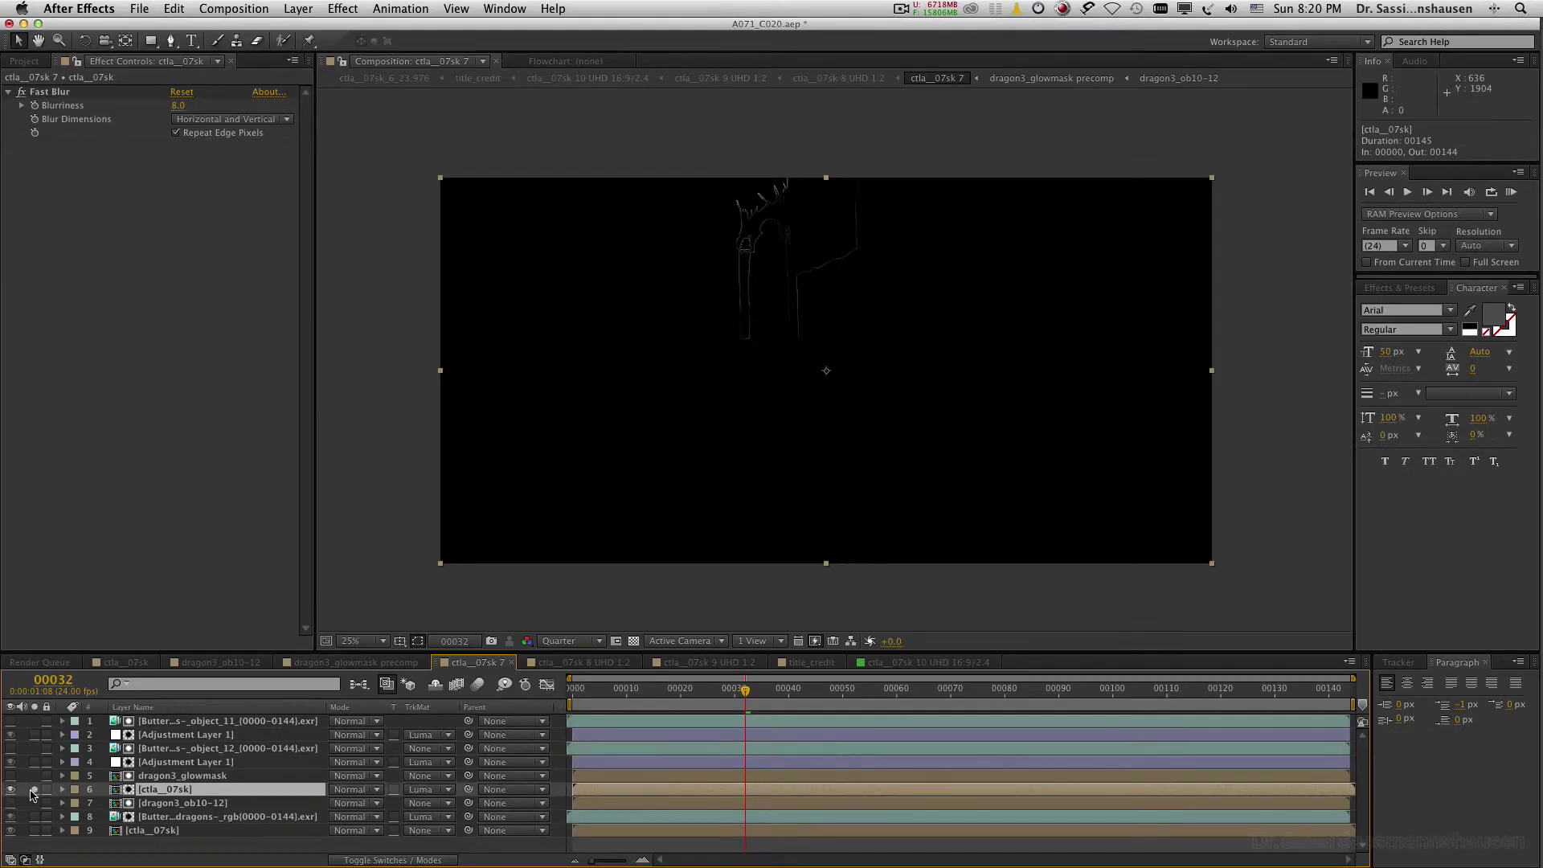
{"action": "left_click", "coordinate": [9, 789]}
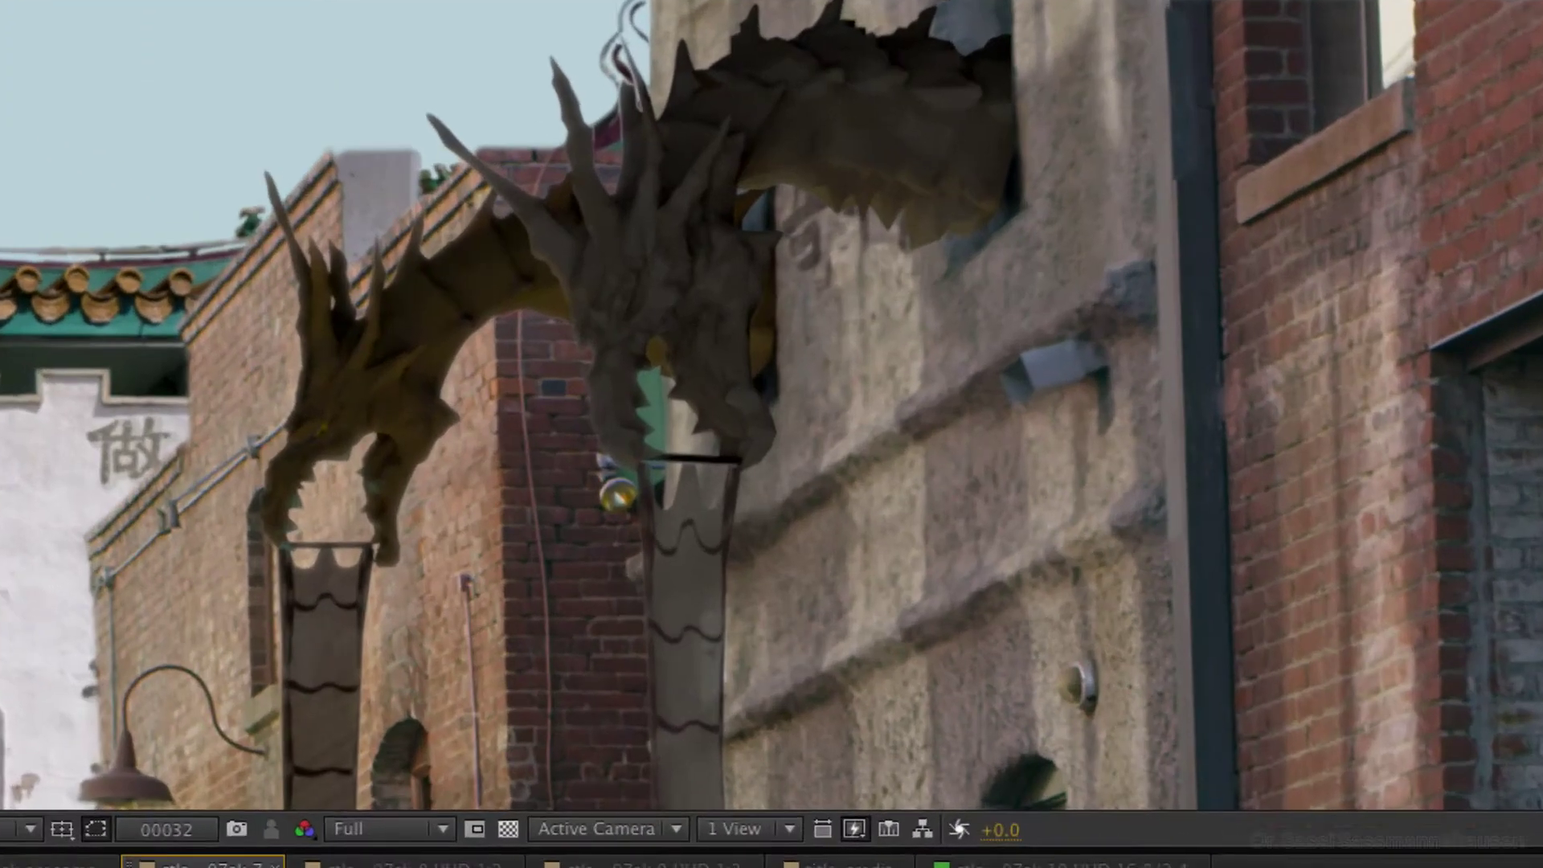
- Toggle the ctla__07sk layer's visibility and bring up the viewer magnification levels
{"action": "left_click", "coordinate": [9, 792]}
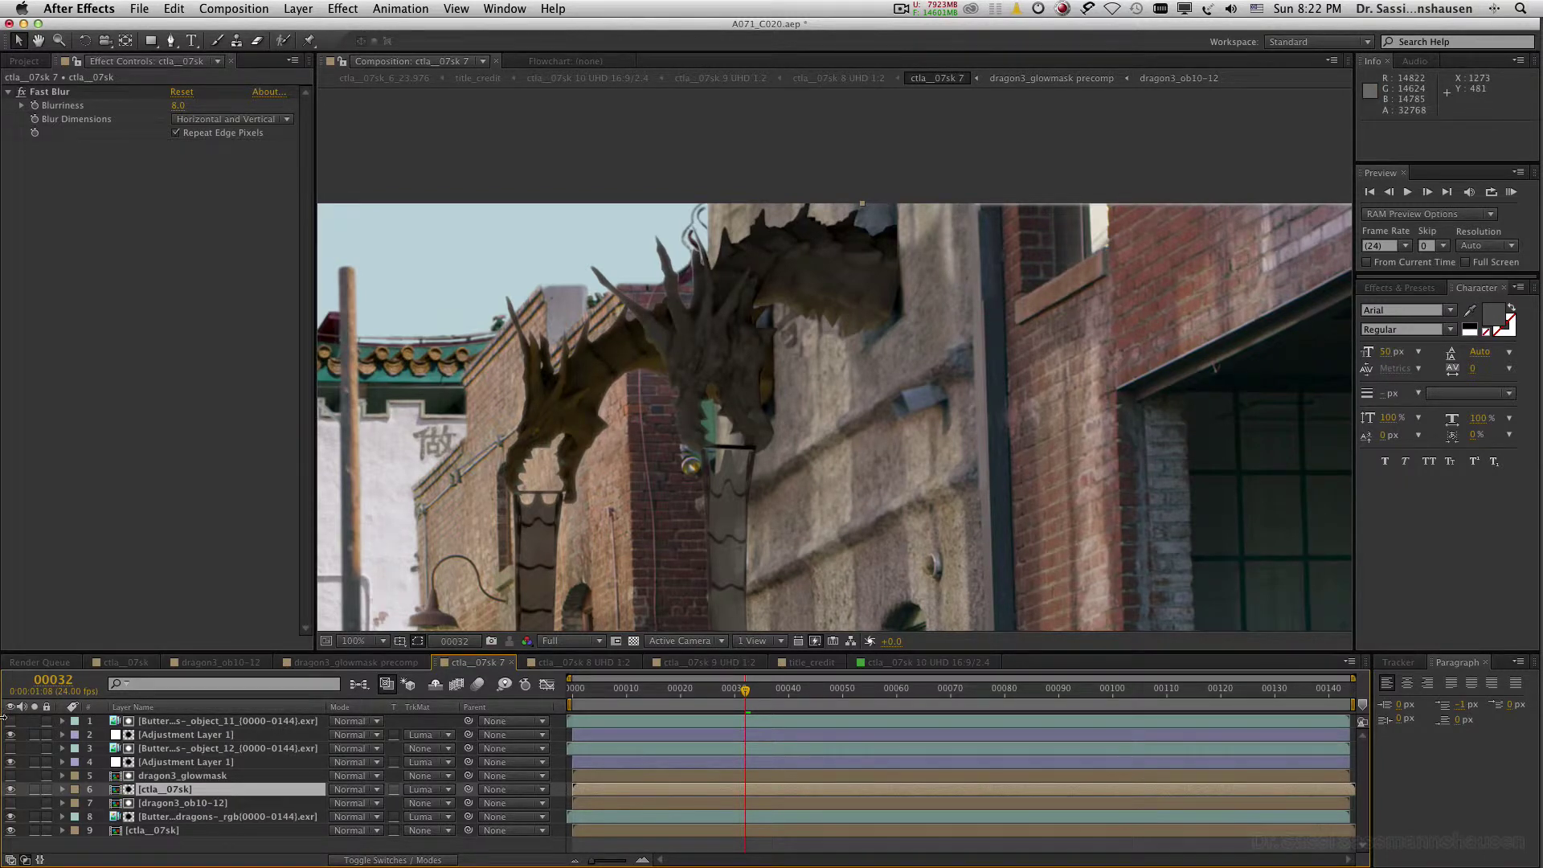
{"action": "left_click", "coordinate": [374, 640]}
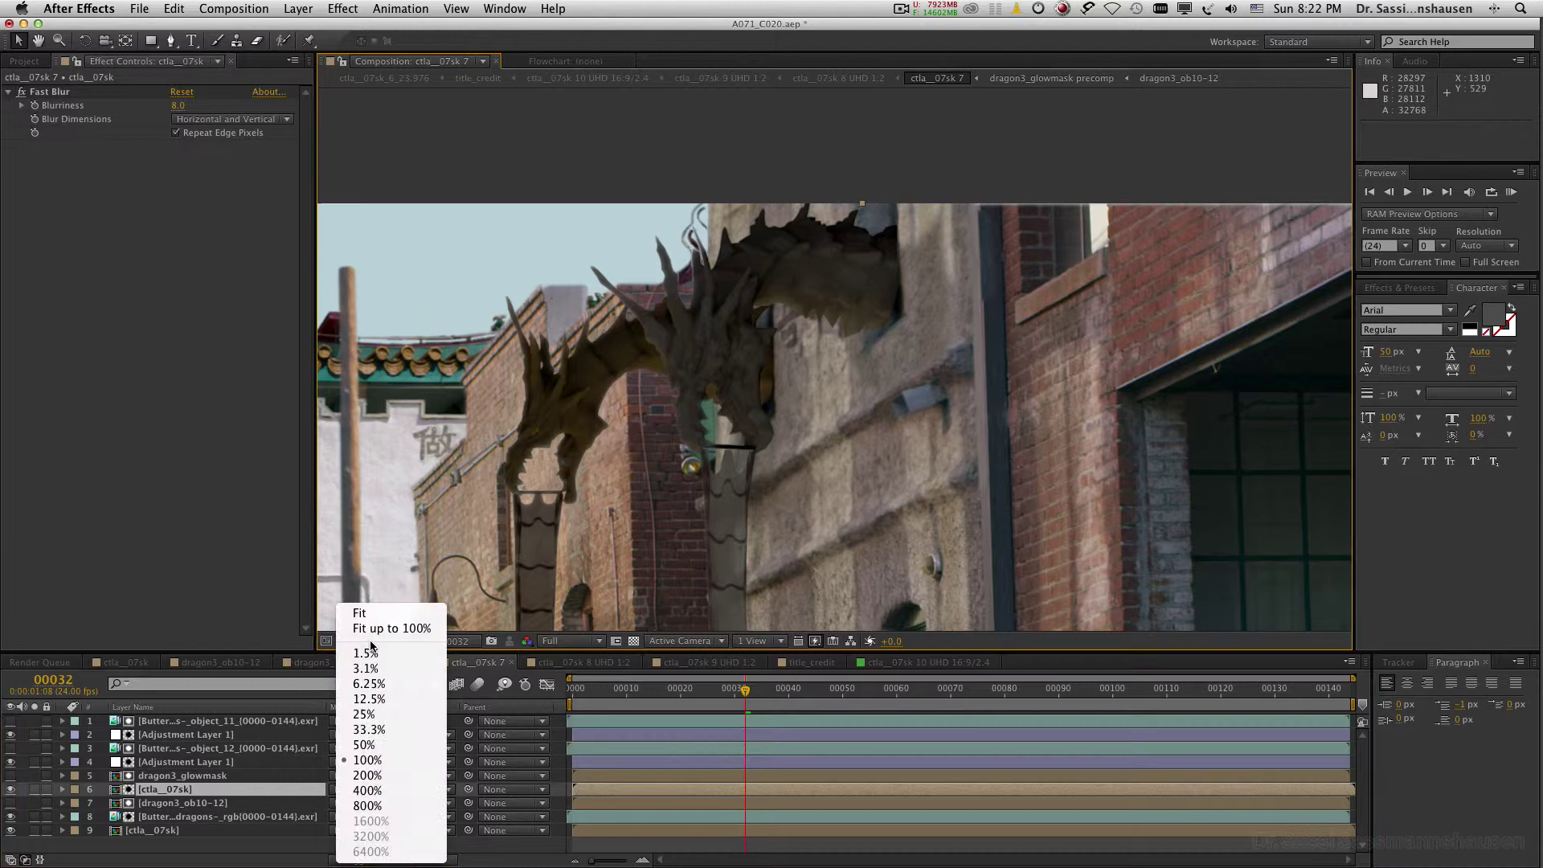
- Set the viewer to 25% magnification and Quarter preview resolution
{"action": "left_click", "coordinate": [364, 714]}
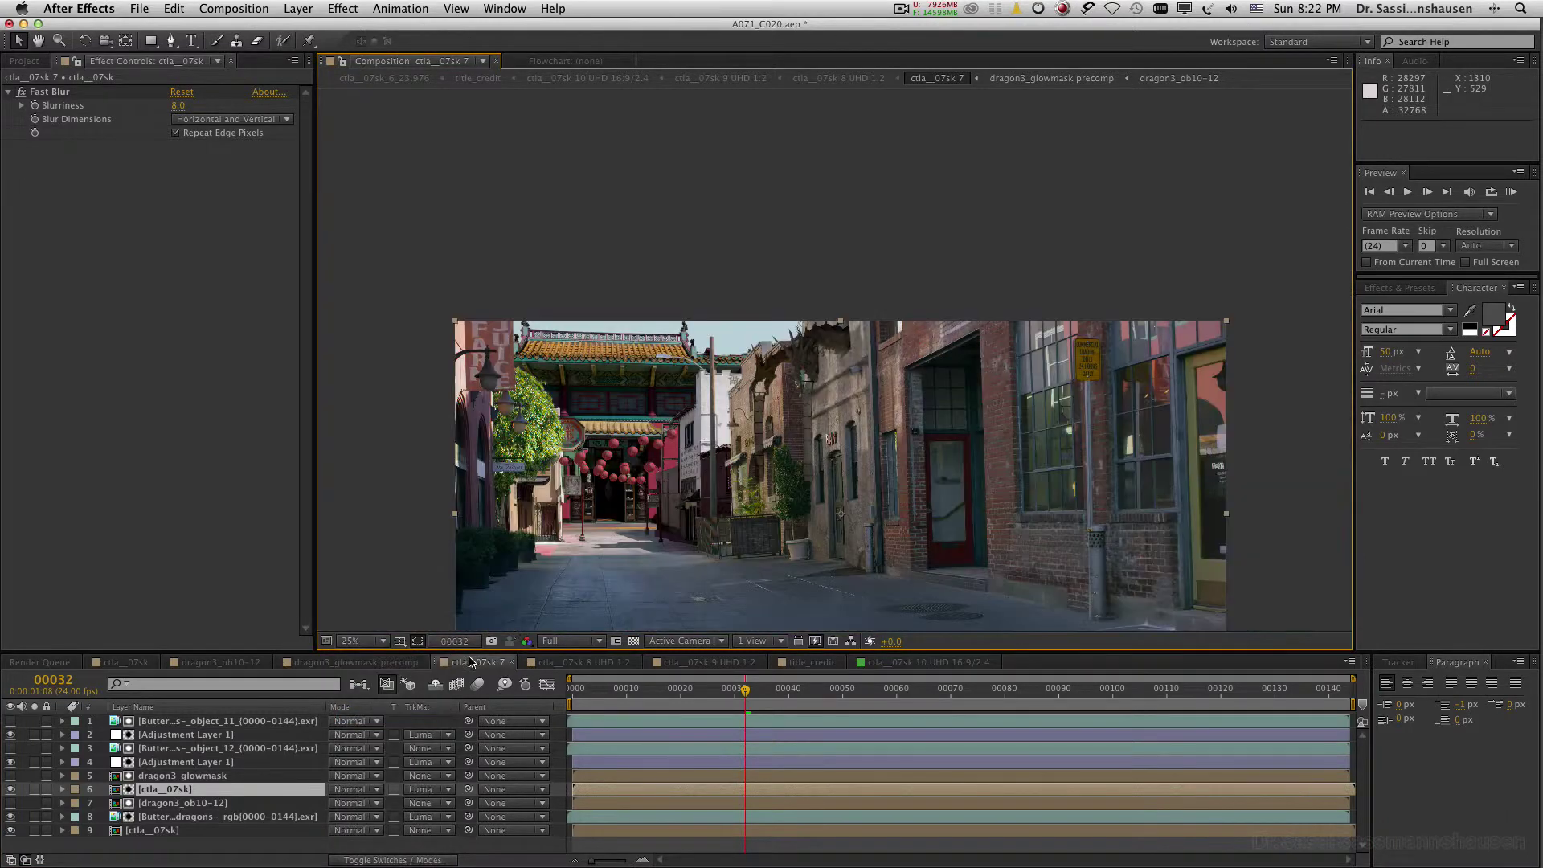
{"action": "left_click", "coordinate": [562, 640]}
{"action": "left_click", "coordinate": [568, 728]}
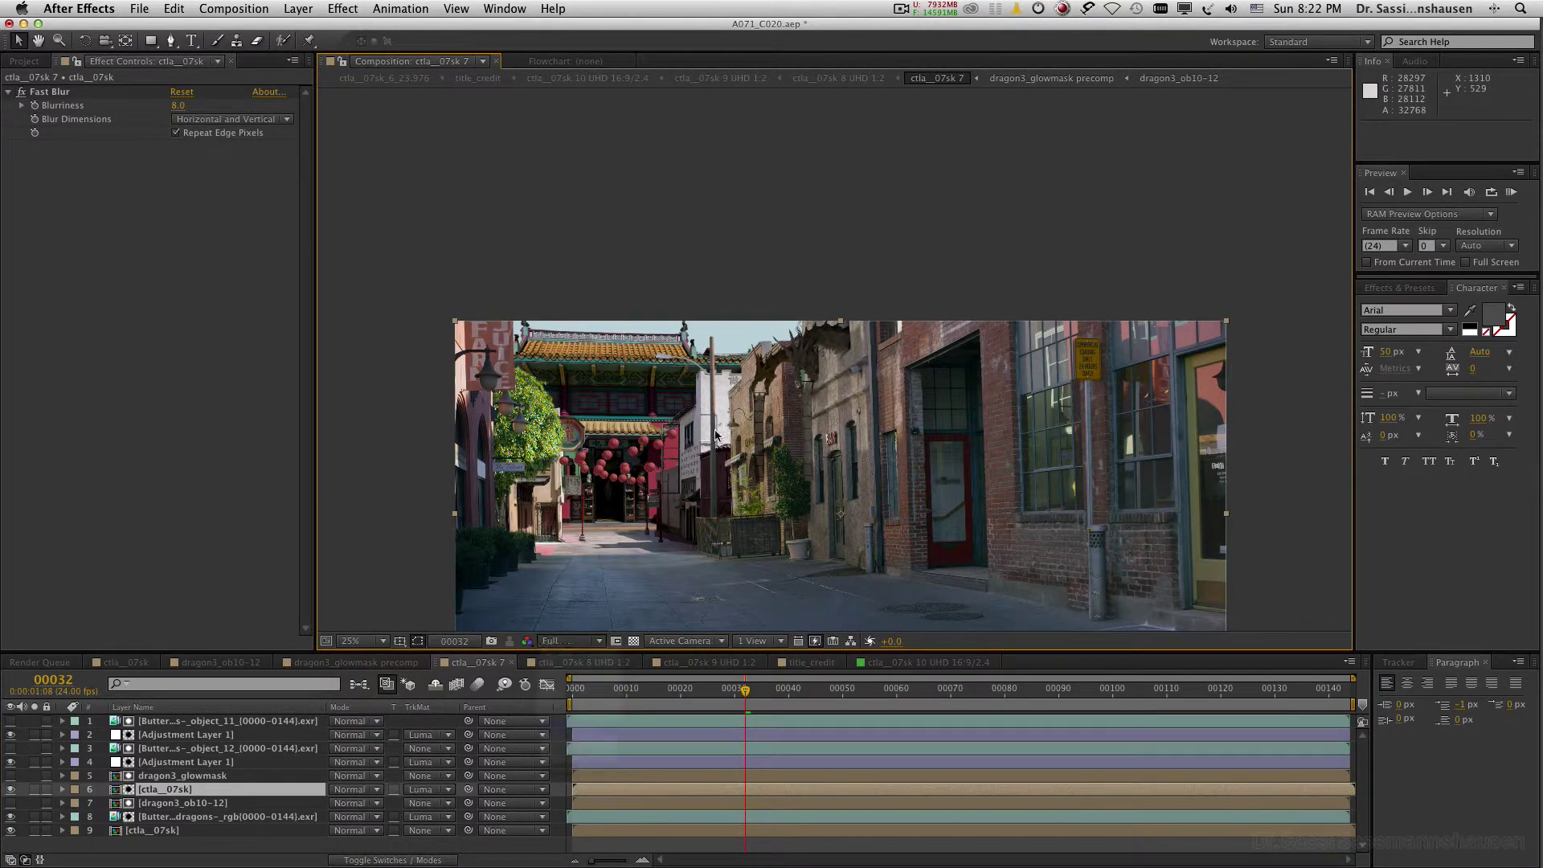
- Pan the composition view up and left, then switch to the ctla__07sk 8 UHD 1:2 comp
{"action": "key", "text": "h"}
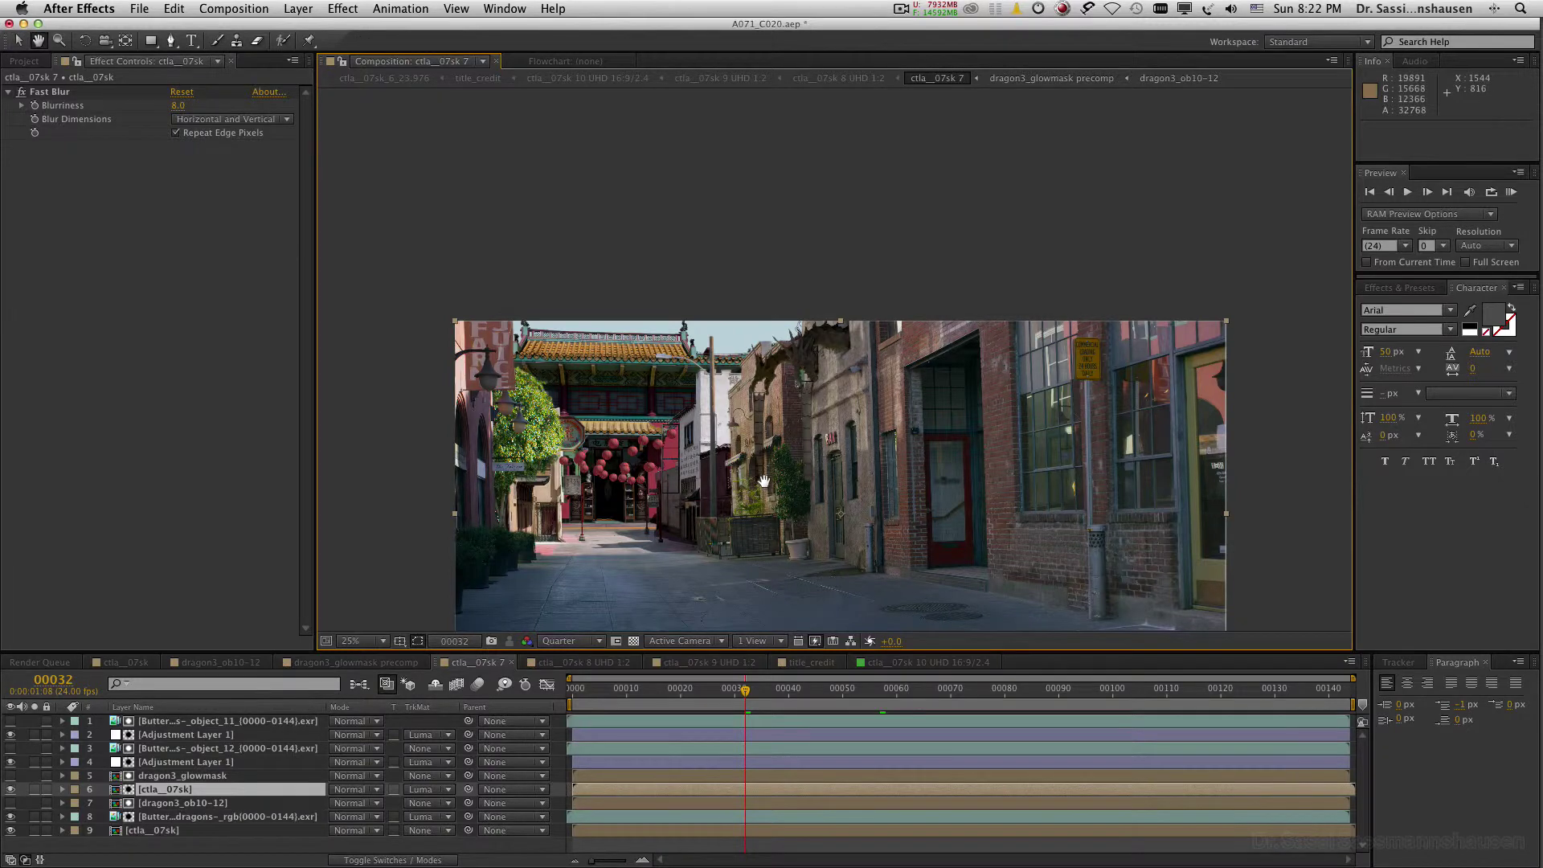
{"action": "left_click_drag", "start_coordinate": [746, 458], "coordinate": [726, 315]}
{"action": "key", "text": "v"}
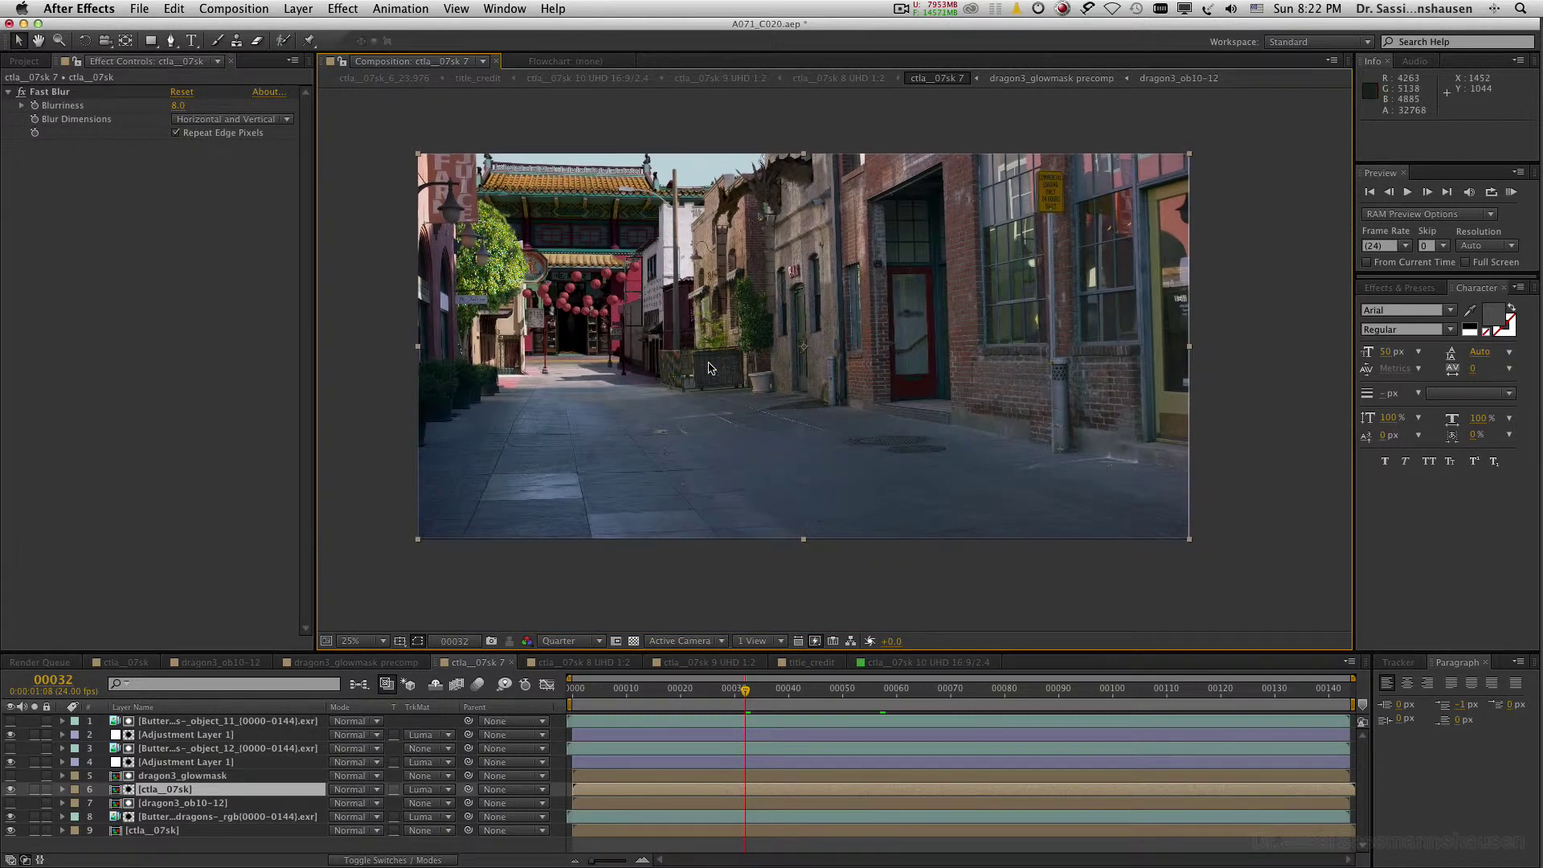
{"action": "left_click", "coordinate": [578, 663]}
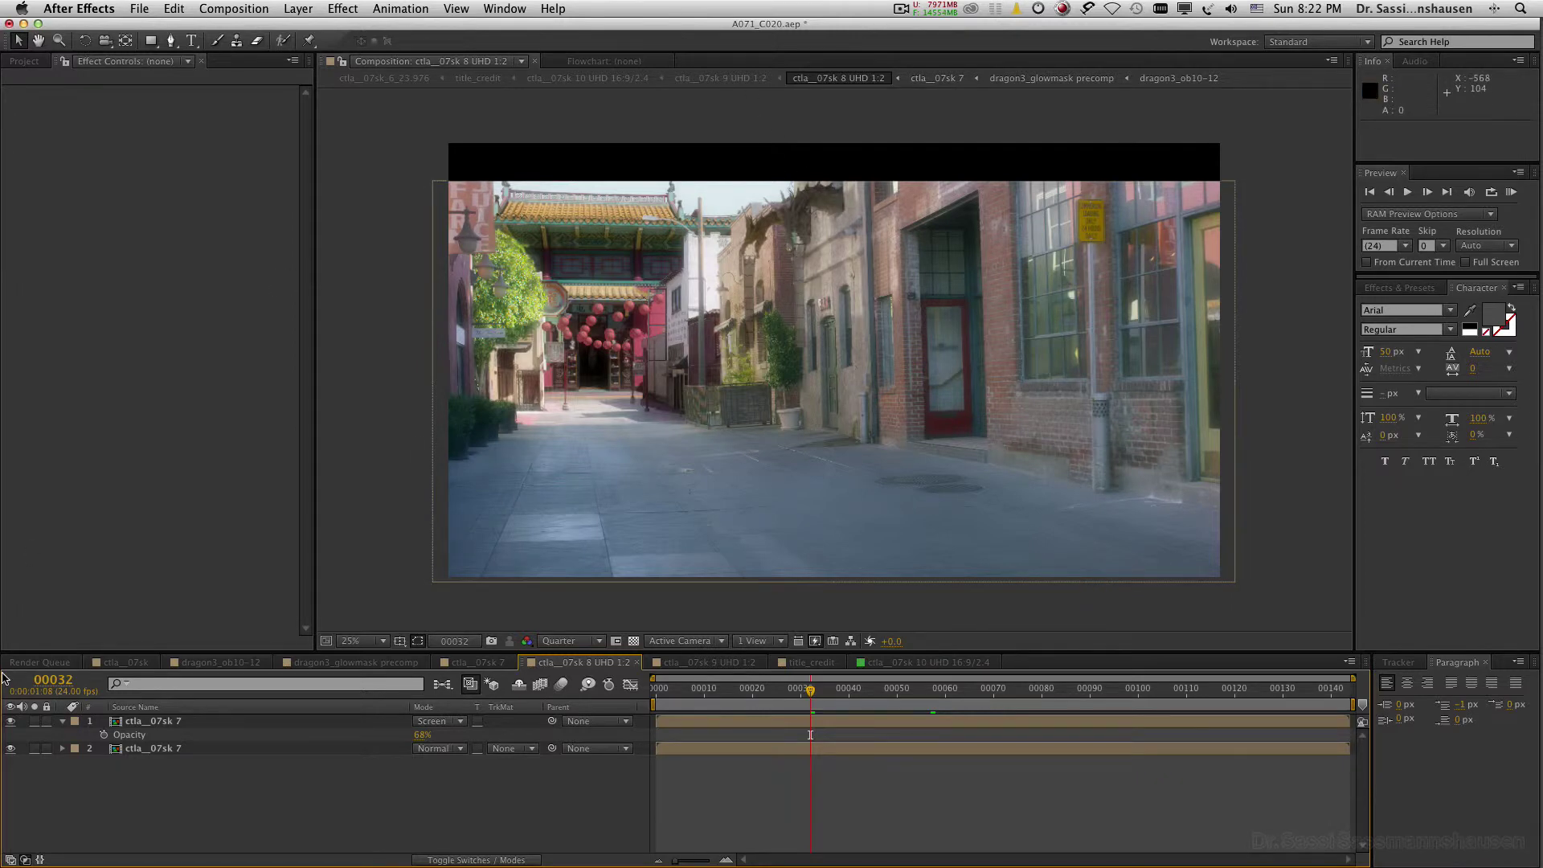
- Select the glow layer, toggle the Screen glow off and on twice, then open ctla__07sk 9 UHD 1:2
{"action": "left_click", "coordinate": [147, 723]}
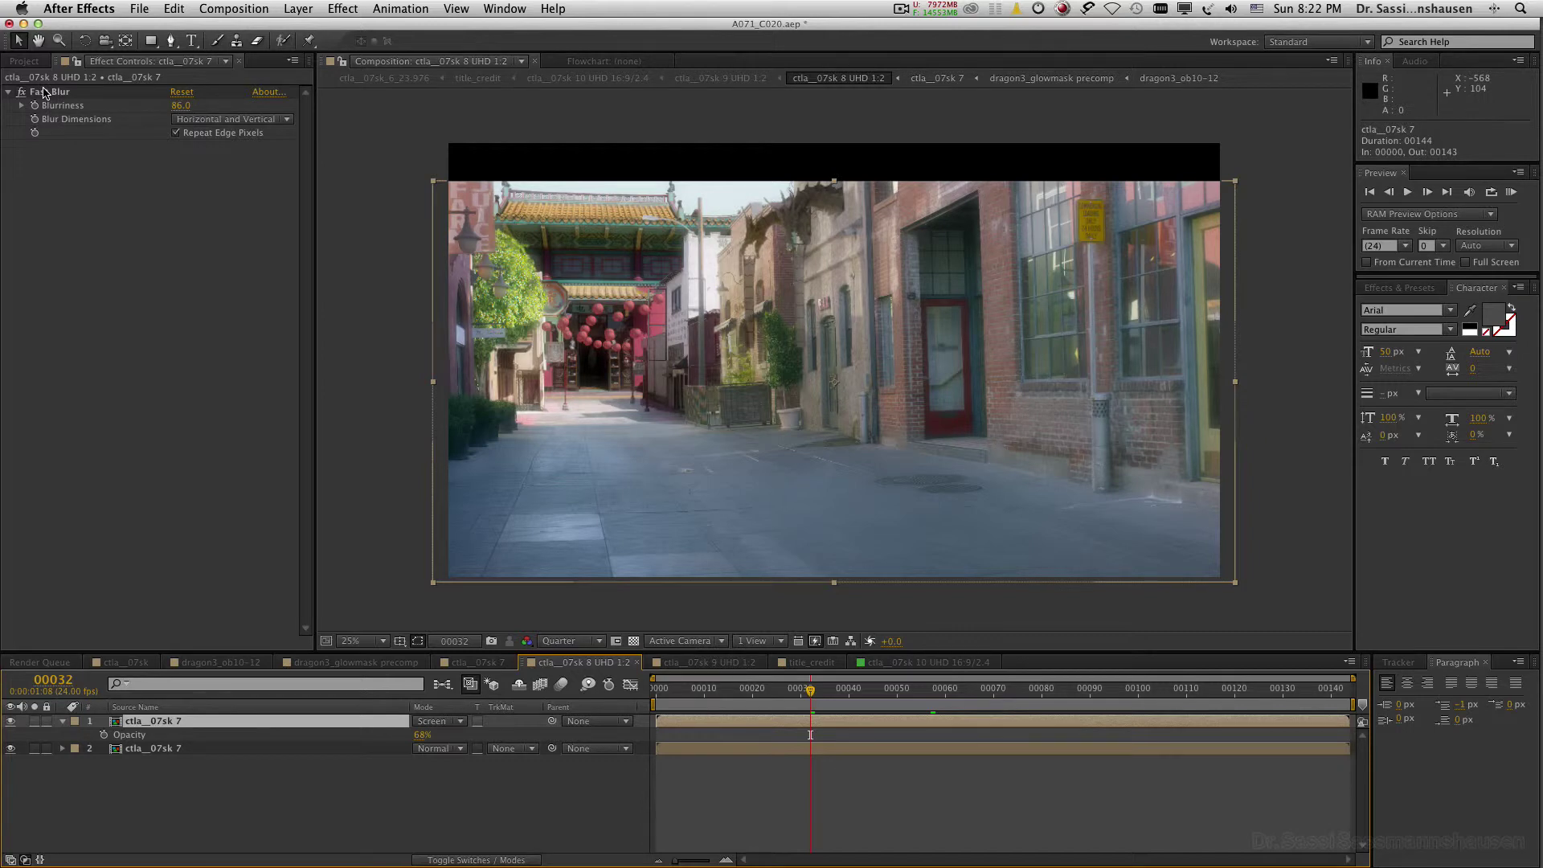
{"action": "left_click", "coordinate": [9, 722]}
{"action": "left_click", "coordinate": [11, 722]}
{"action": "left_click", "coordinate": [10, 723]}
{"action": "left_click", "coordinate": [10, 723]}
{"action": "left_click", "coordinate": [705, 666]}
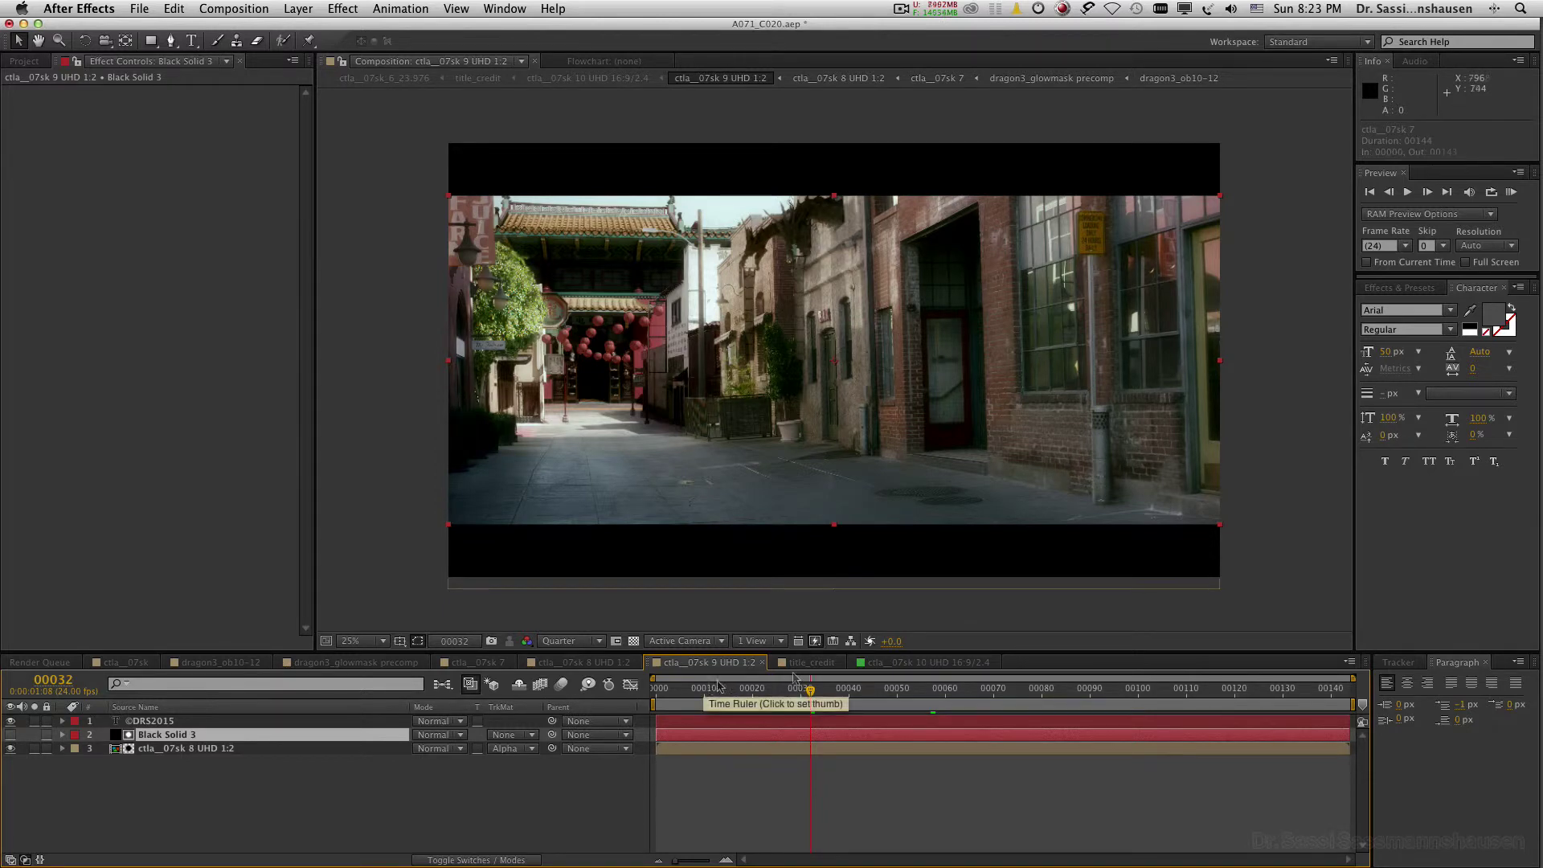
- Open title_credit at frame 00044, view it at 50%, and scrub to frame 00239
{"action": "left_click", "coordinate": [816, 664]}
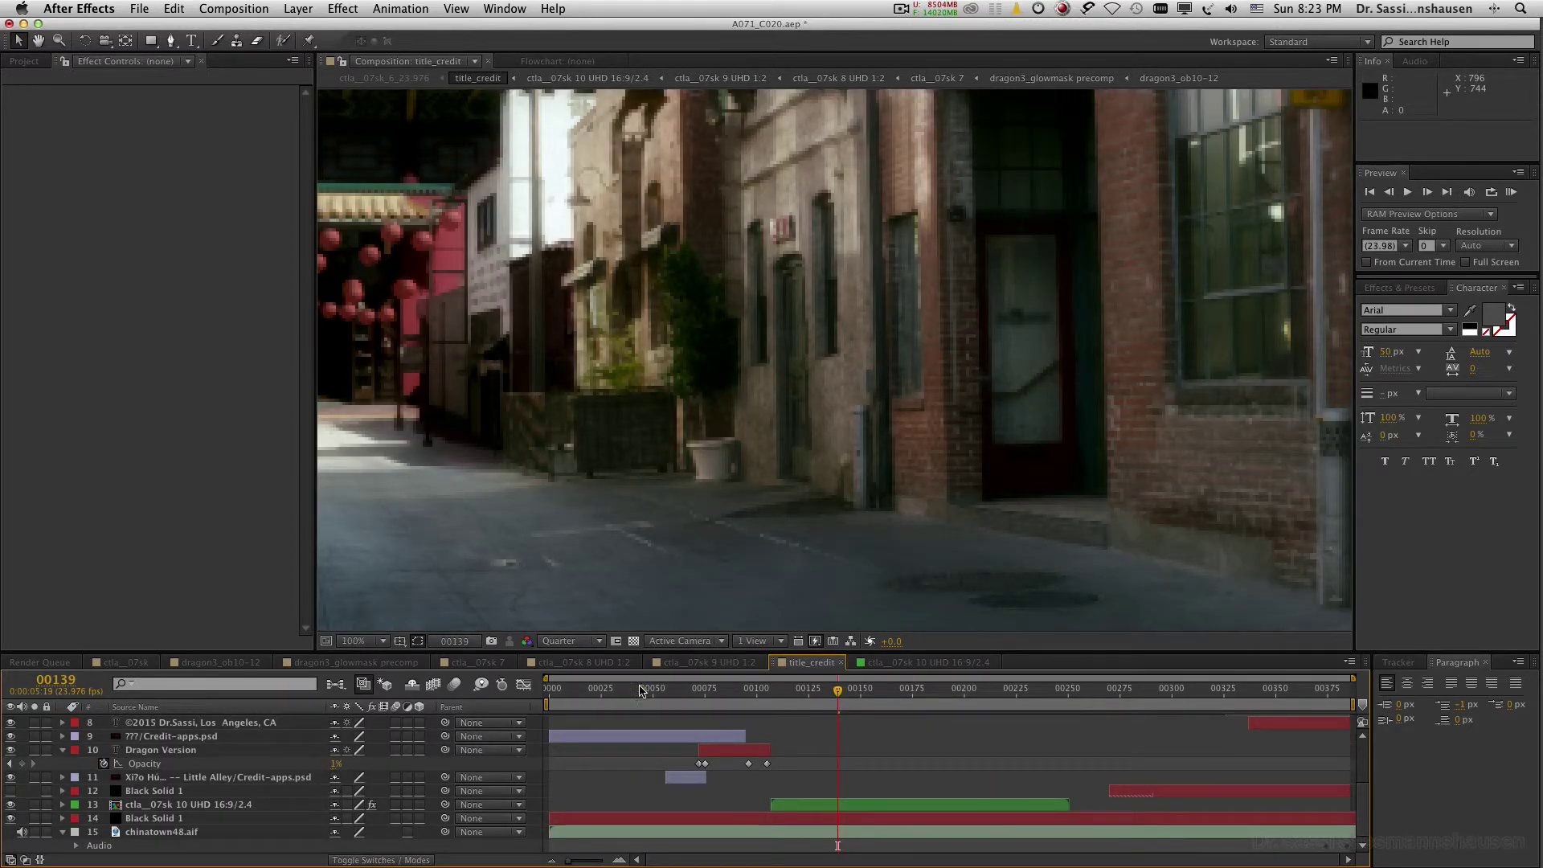
{"action": "left_click", "coordinate": [641, 688]}
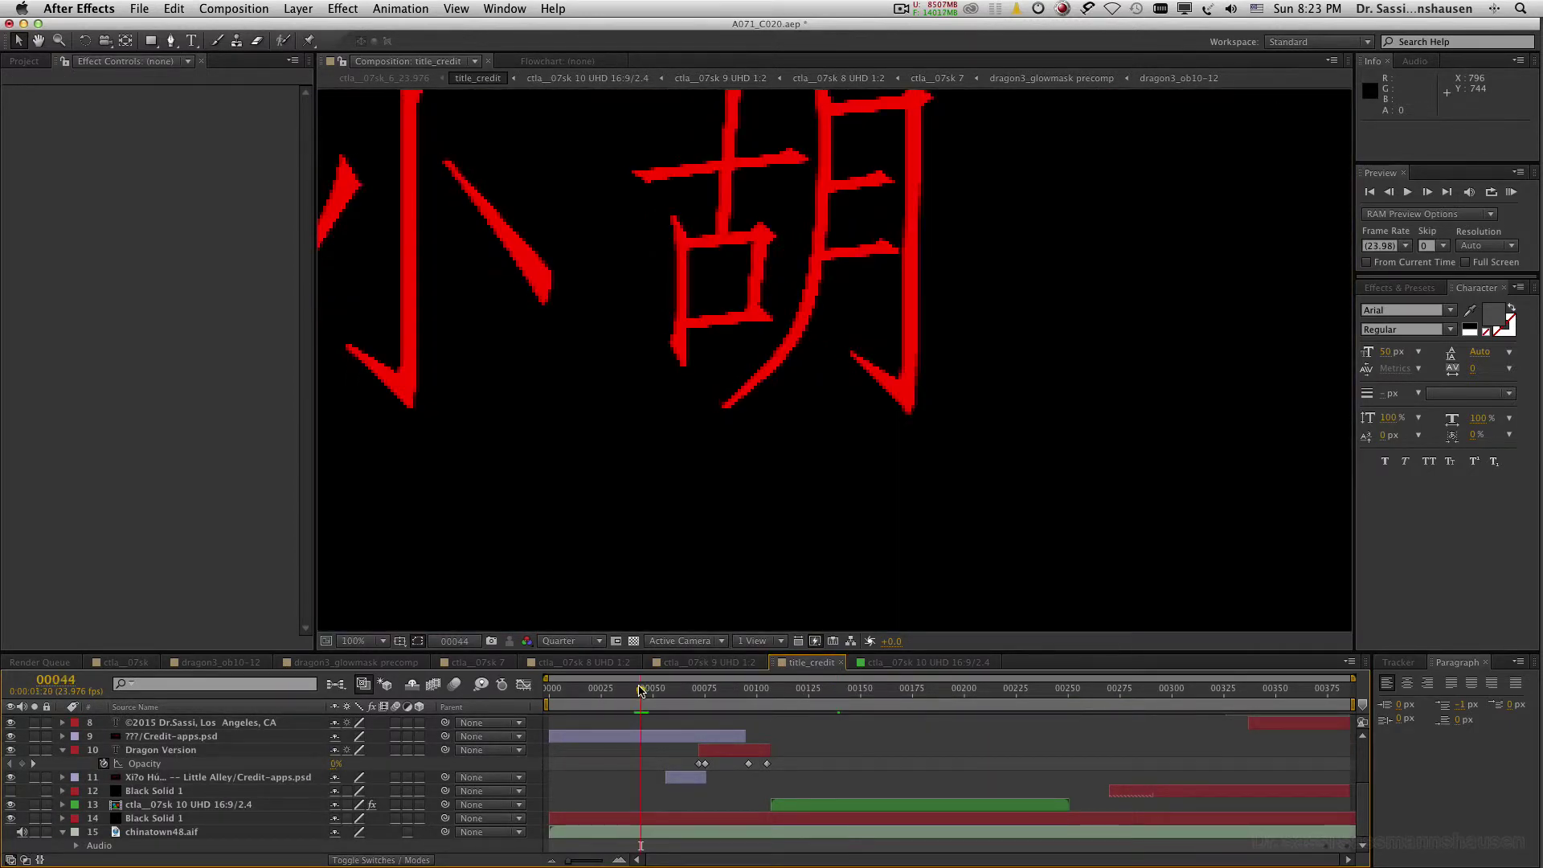
{"action": "left_click", "coordinate": [379, 640]}
{"action": "left_click", "coordinate": [376, 746]}
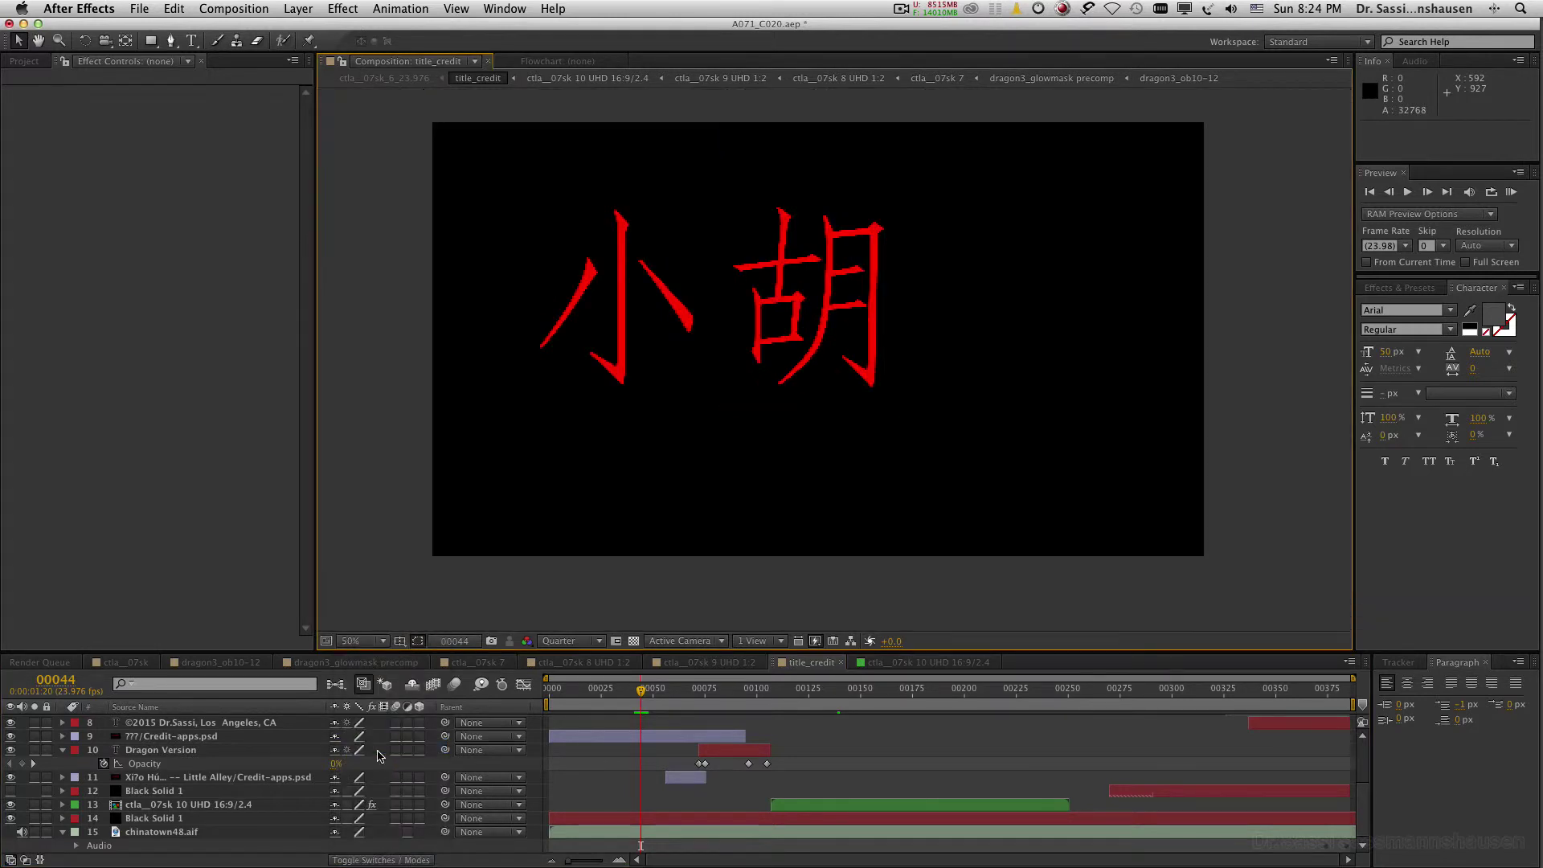
{"action": "left_click", "coordinate": [1304, 690]}
{"action": "left_click_drag", "start_coordinate": [1303, 689], "coordinate": [1044, 689]}
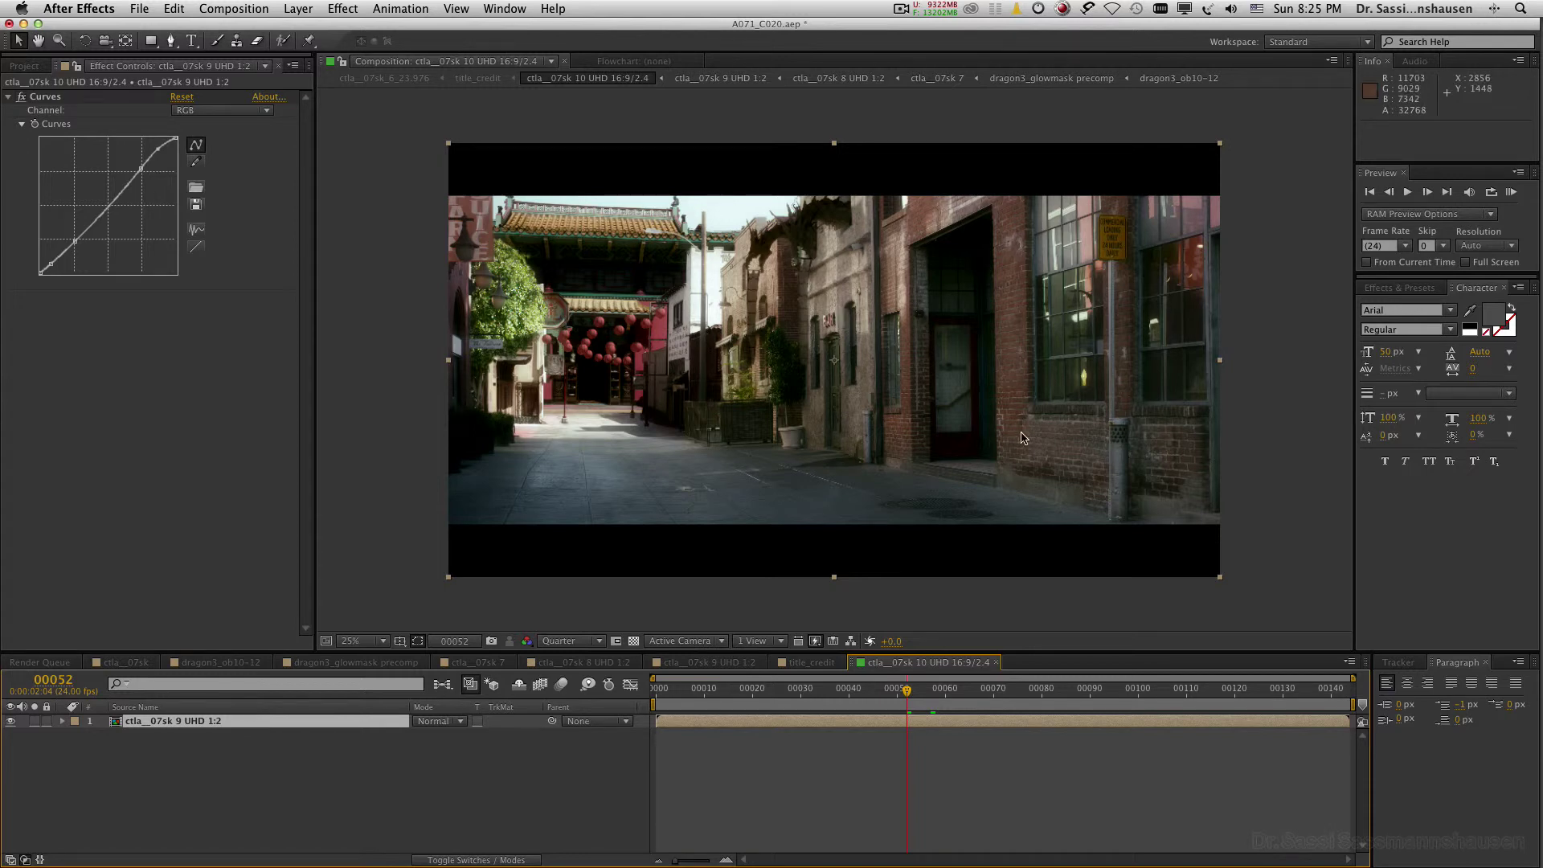
- Review the output comp's settings (3840×2160, 24 fps) without changes, then return to title_credit
{"action": "left_click", "coordinate": [1350, 662]}
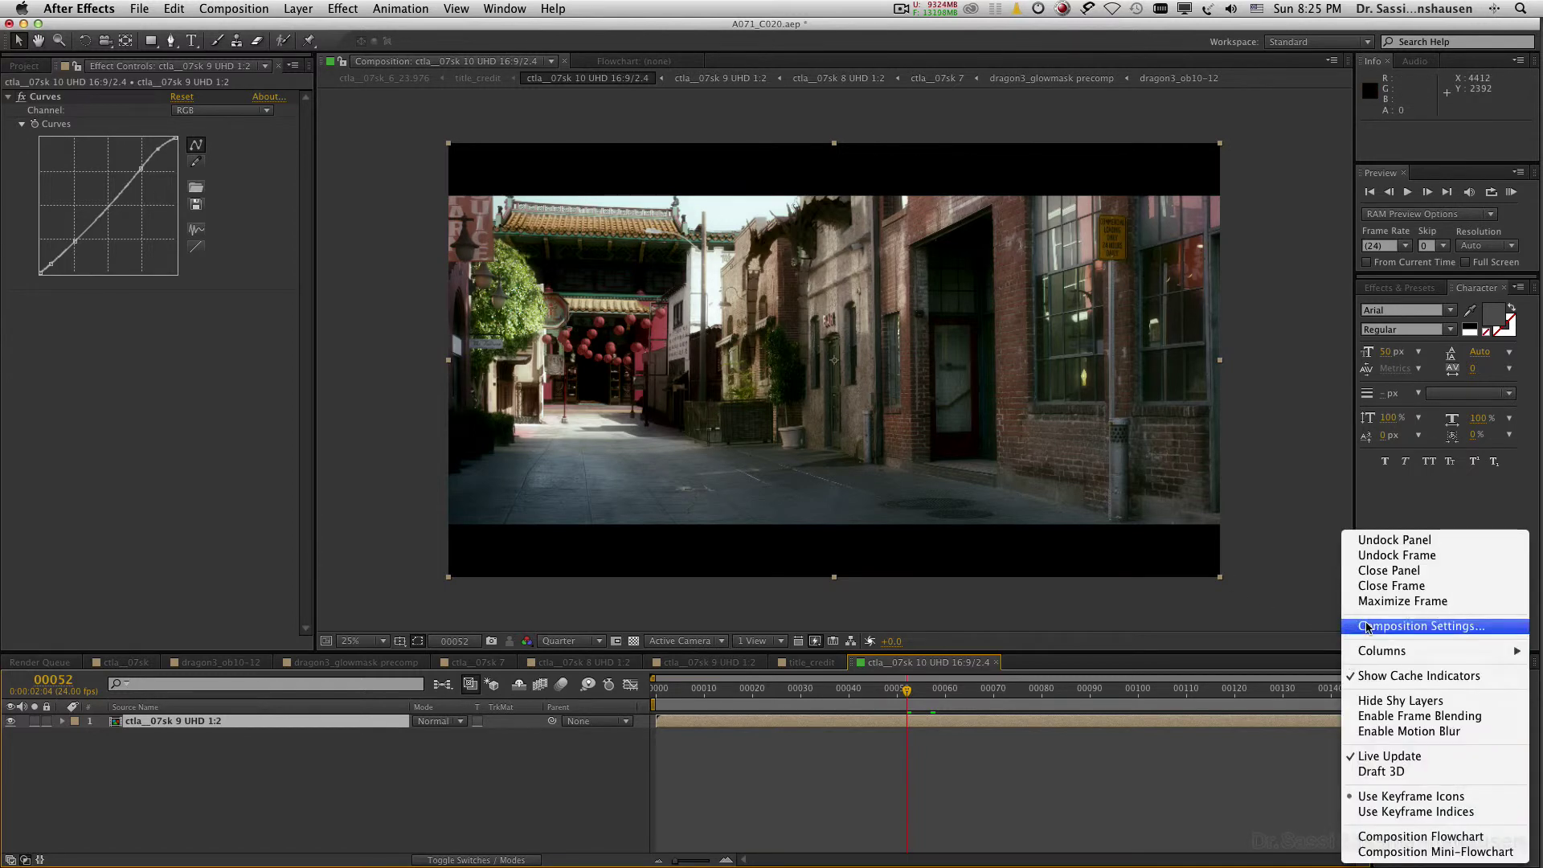
{"action": "left_click", "coordinate": [1398, 626]}
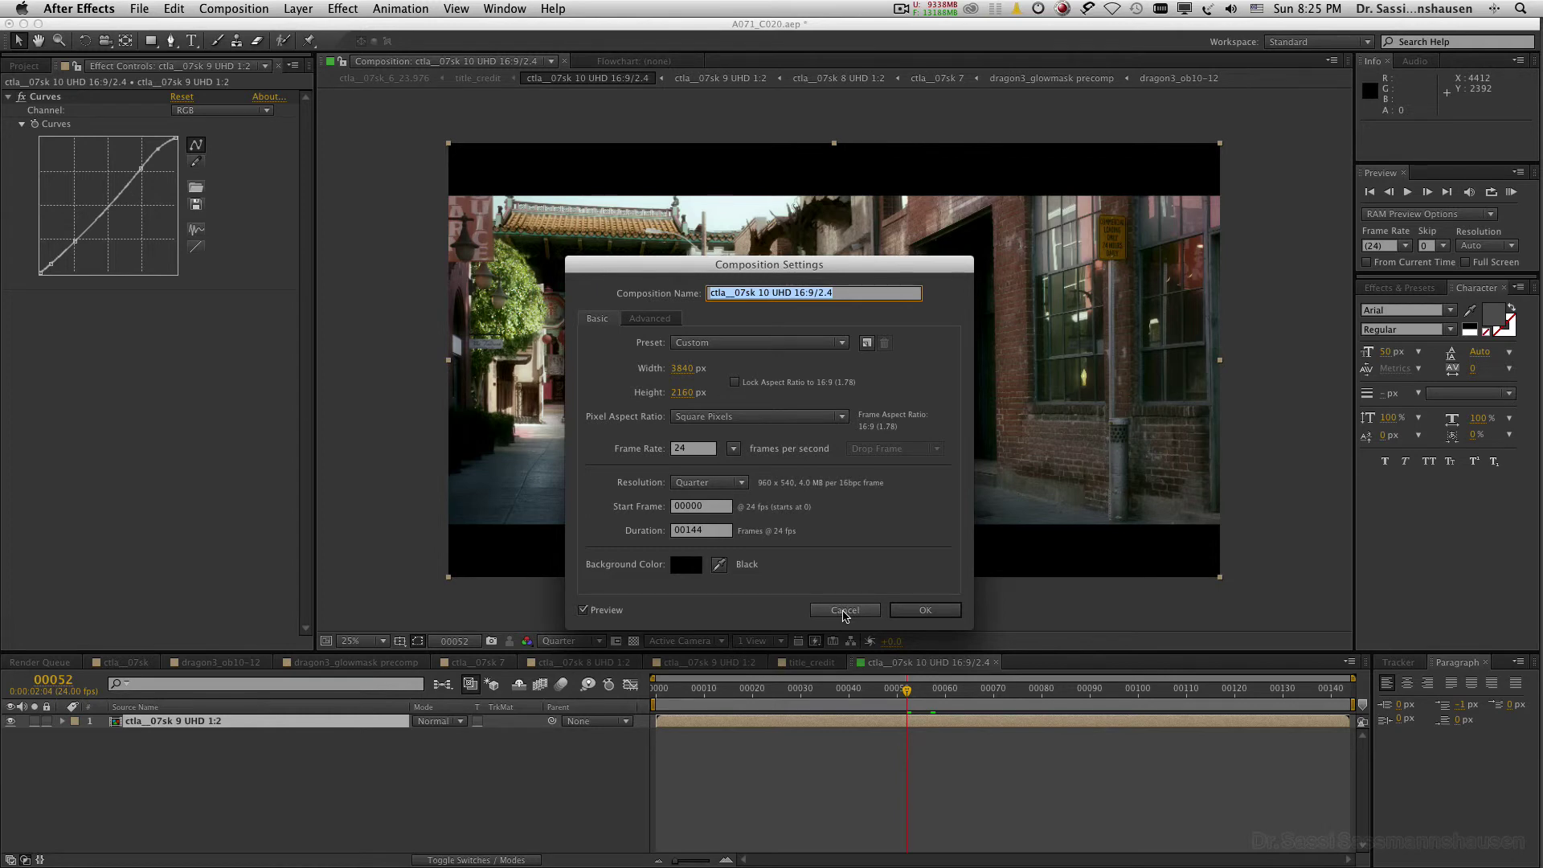
{"action": "left_click", "coordinate": [844, 610]}
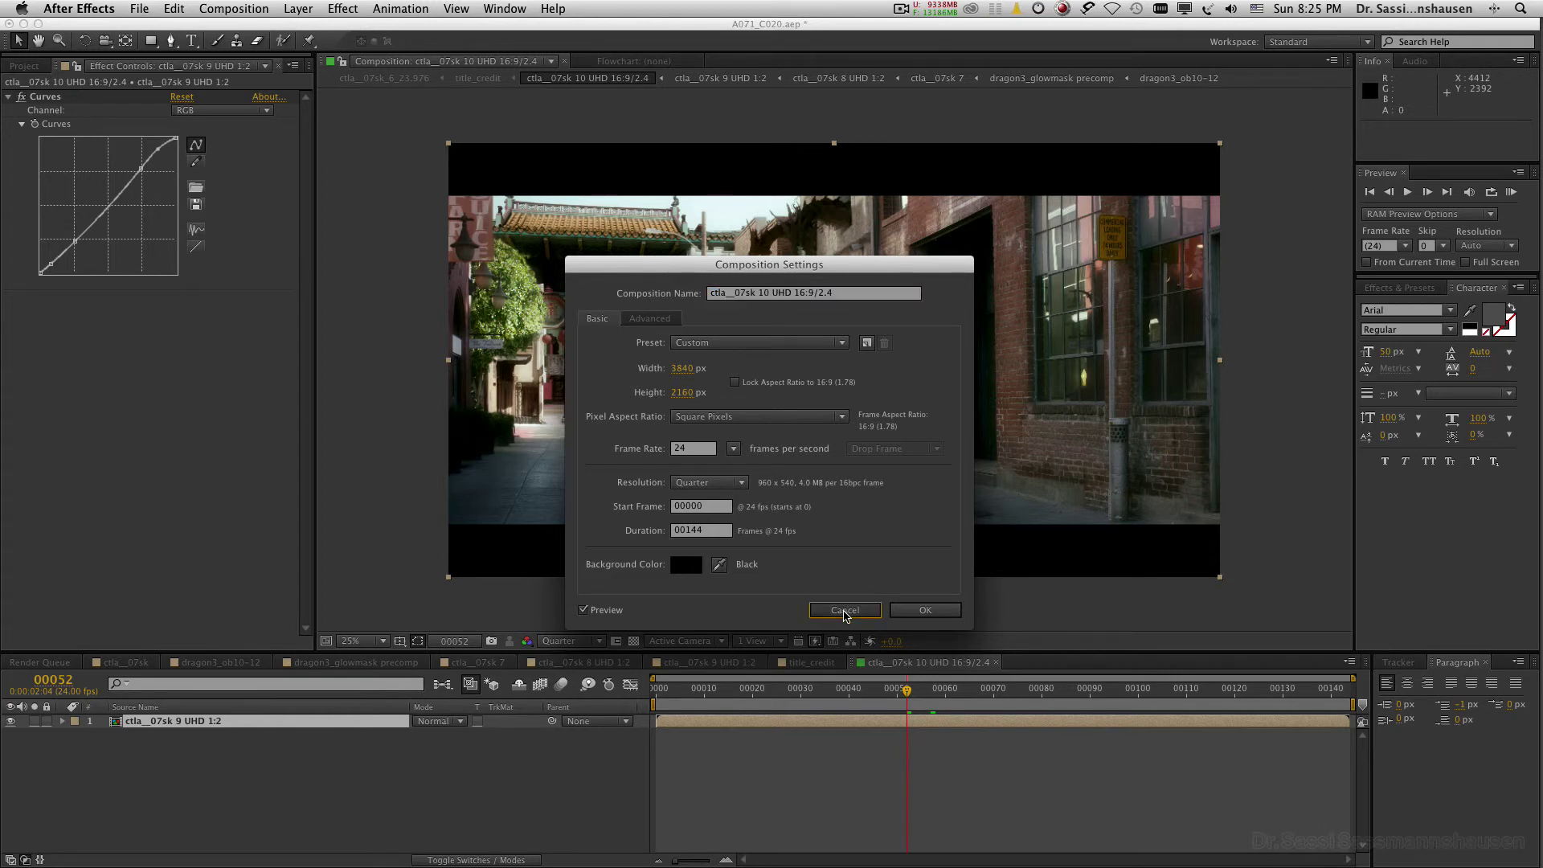
{"action": "left_click", "coordinate": [813, 664]}
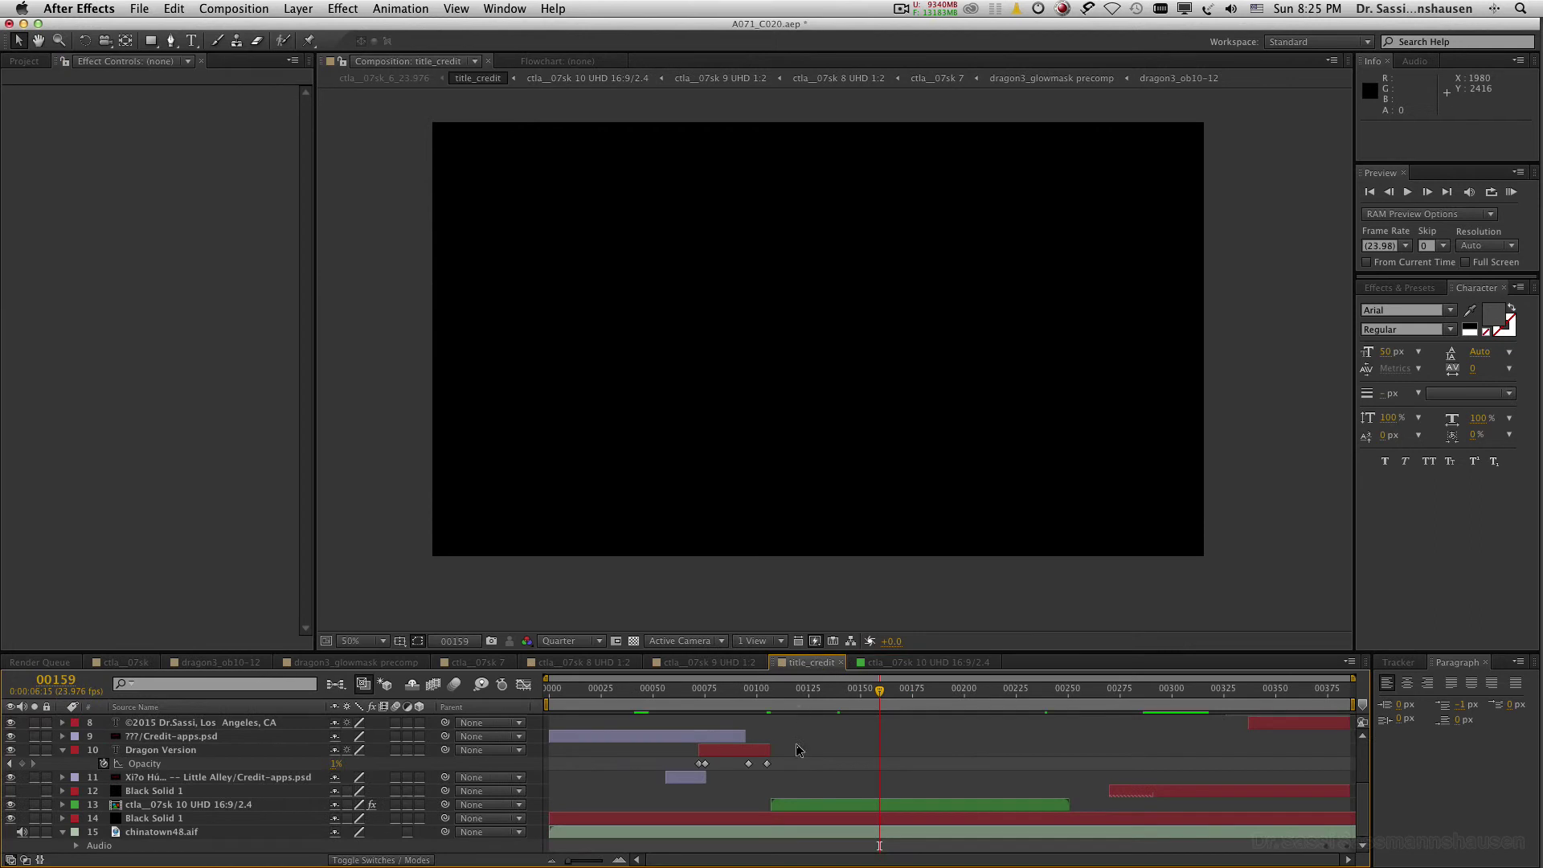